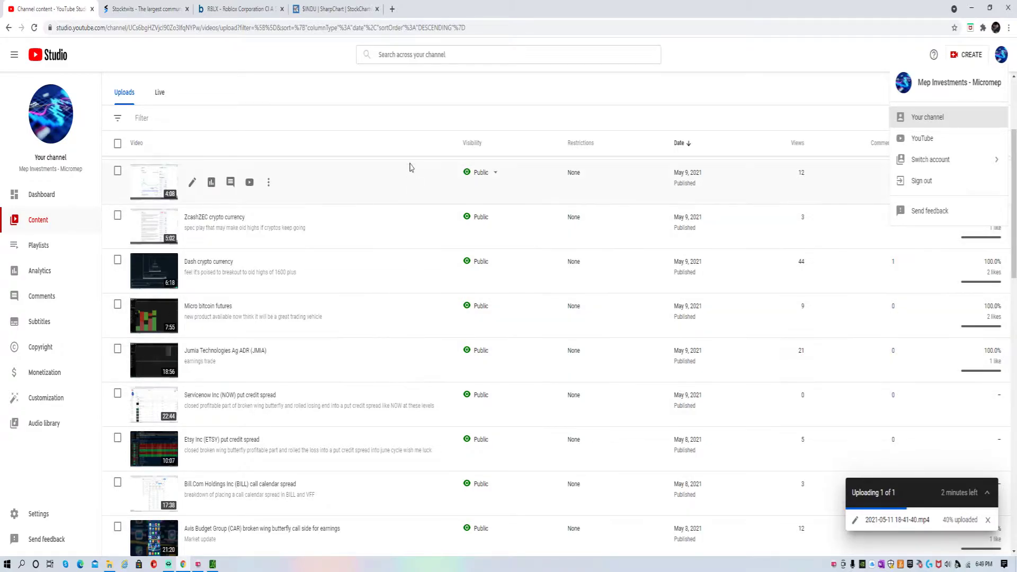
# Step: Load JMIA in the Trade tab's symbol box, replacing RBLX's quotes and option chain
pyautogui.click(214, 565)
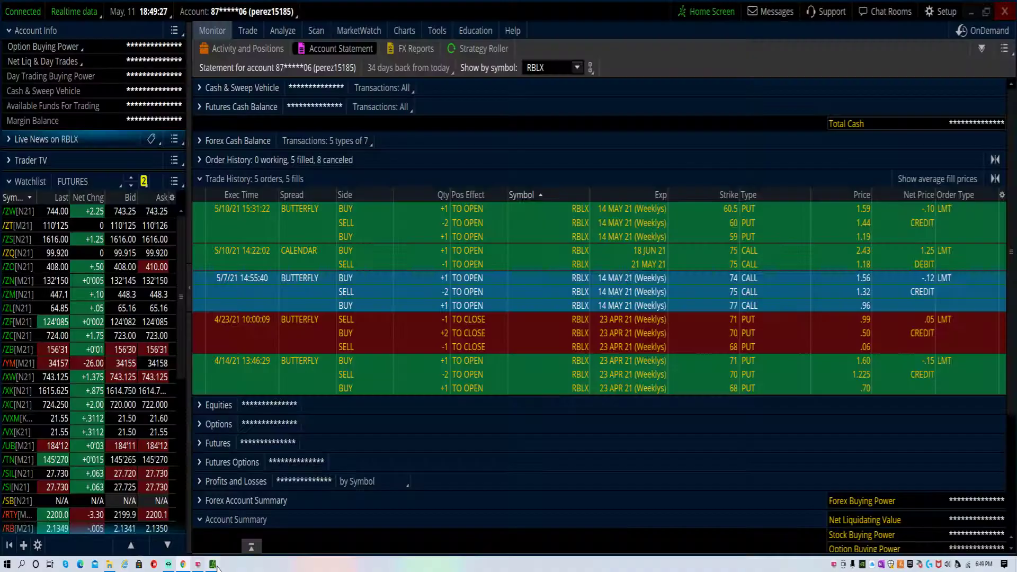
pyautogui.click(247, 31)
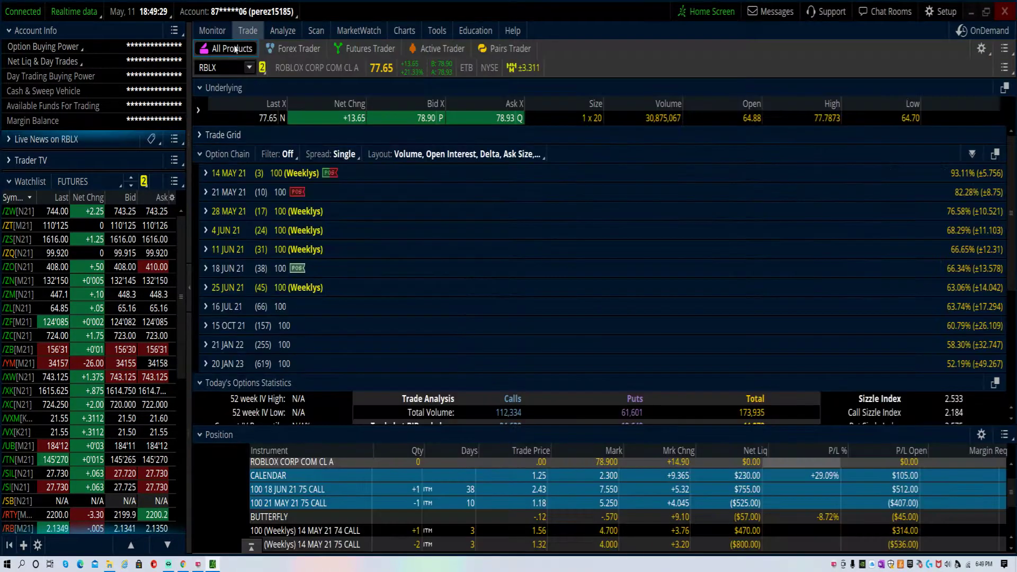
pyautogui.click(214, 68)
pyautogui.write('JMIA')
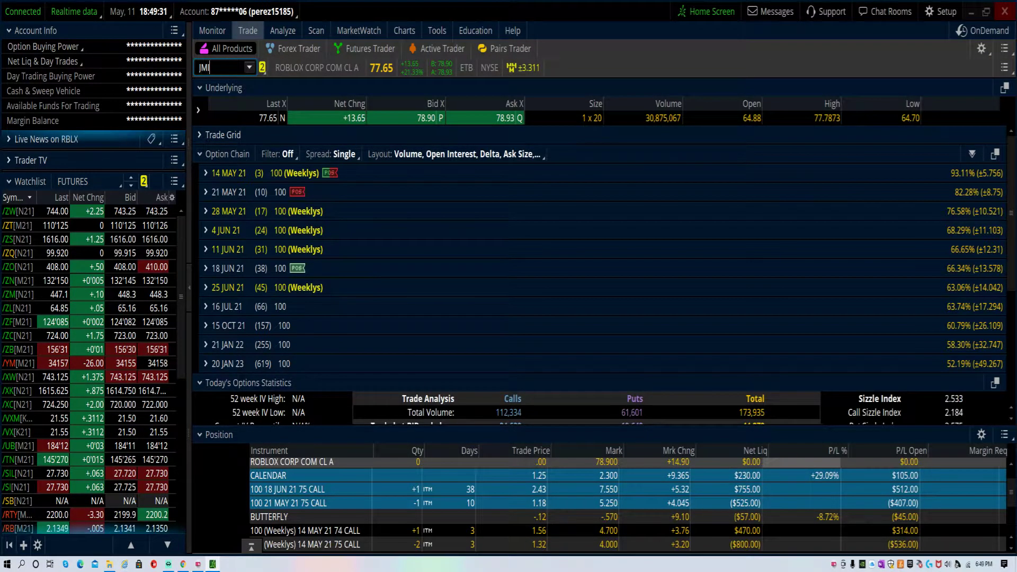
pyautogui.press('Return')
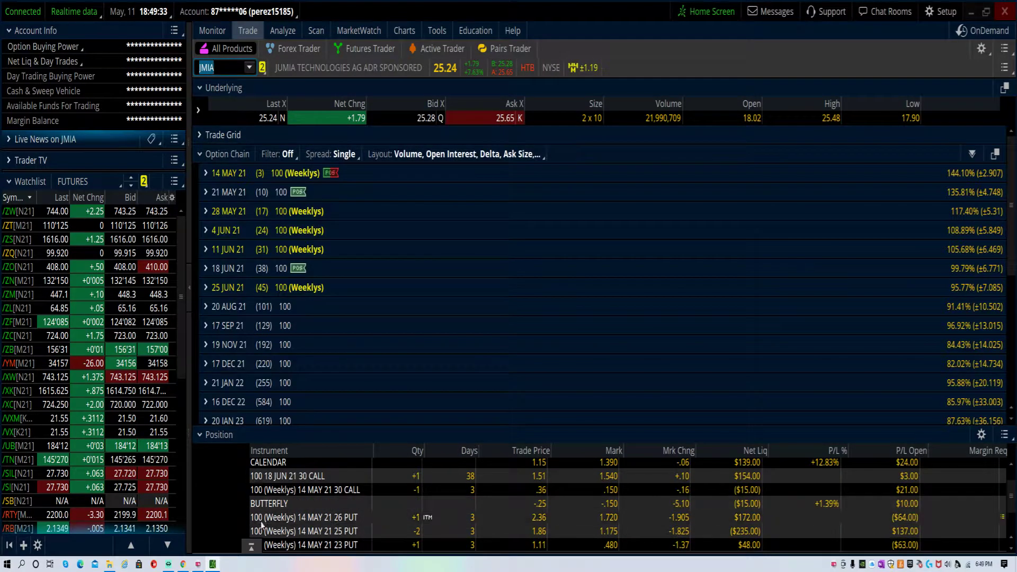
# Step: Glance at the YouTube Studio channel page, then come back to thinkorswim
pyautogui.click(198, 564)
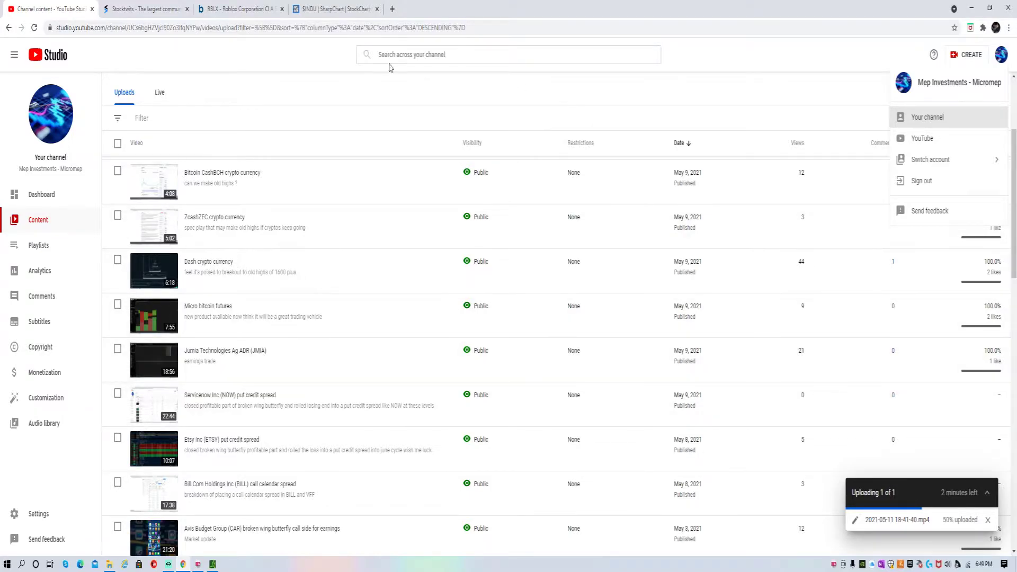
pyautogui.click(212, 564)
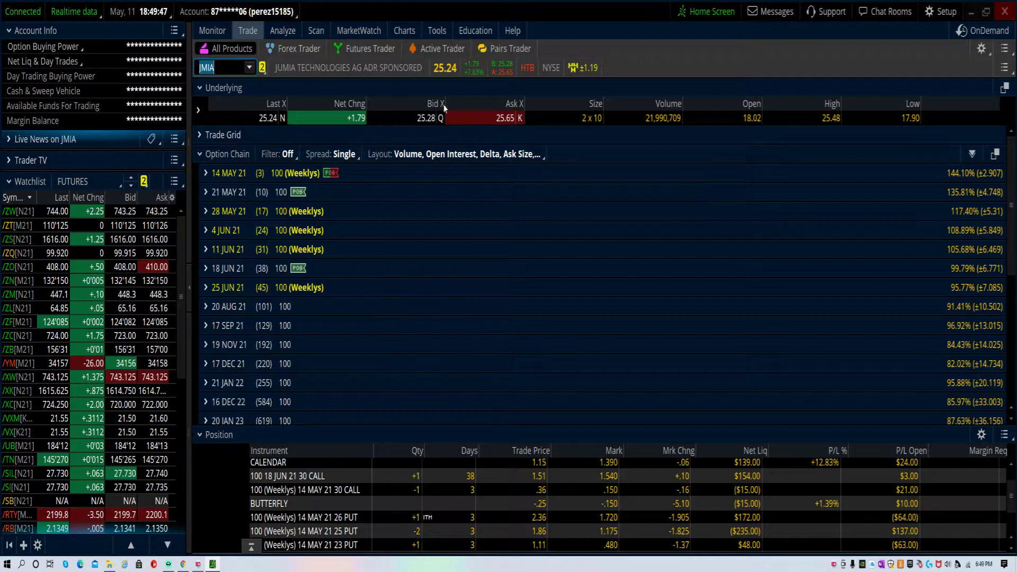
# Step: View JMIA's Active Trader chart and ladder, then return to All Products with the option chain and positions
pyautogui.click(419, 51)
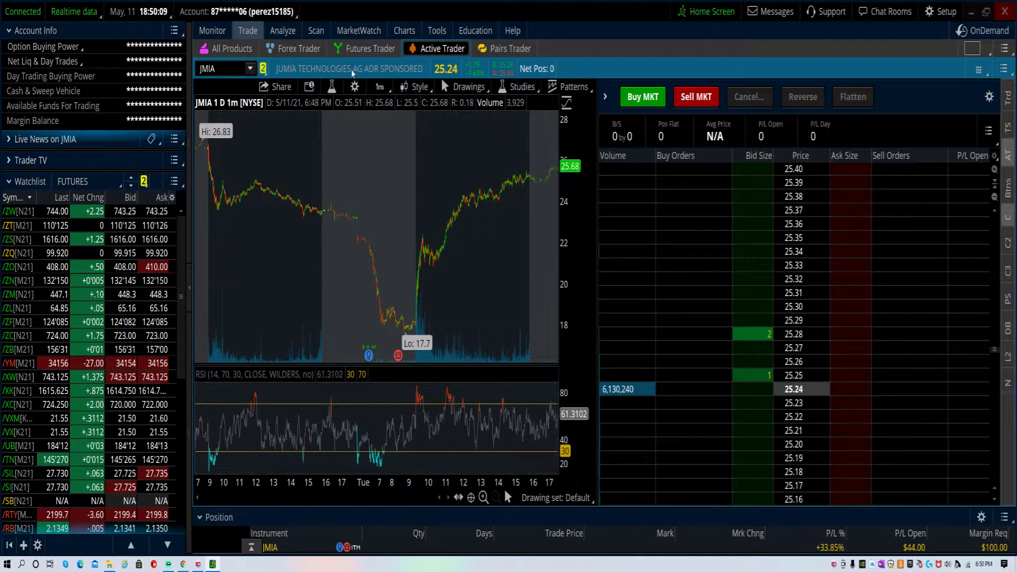
pyautogui.click(226, 48)
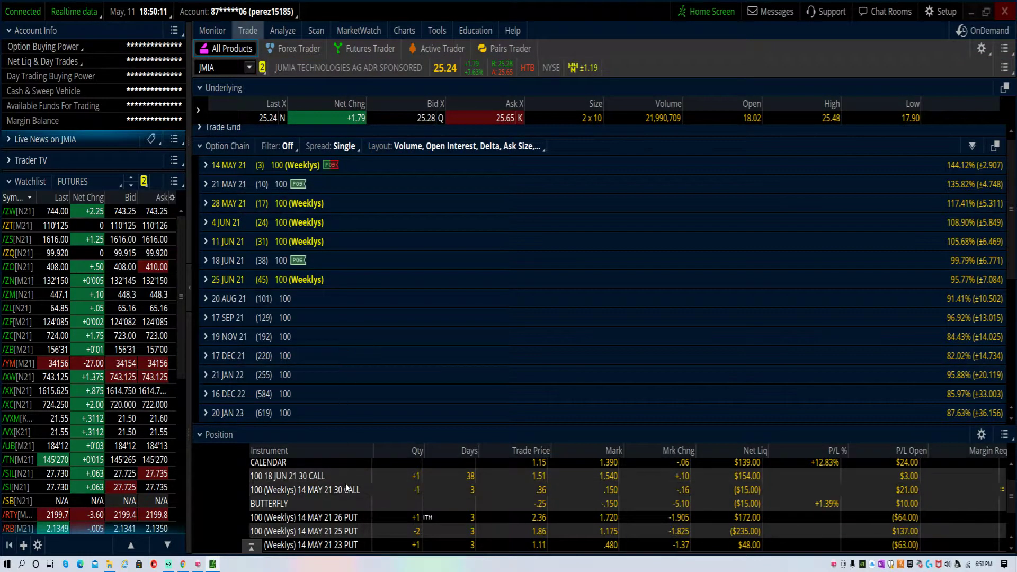
pyautogui.scroll(-3, 347, 487)
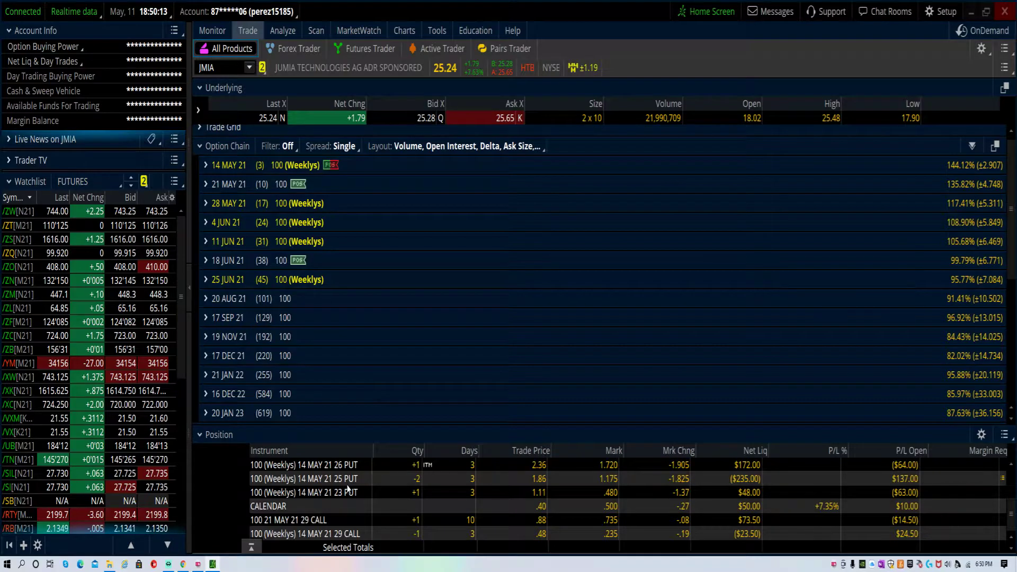
pyautogui.scroll(3, 348, 491)
# Step: Bring up JMIA's Risk Profile under Analyze and delete the two leftover simulated trades
pyautogui.click(282, 30)
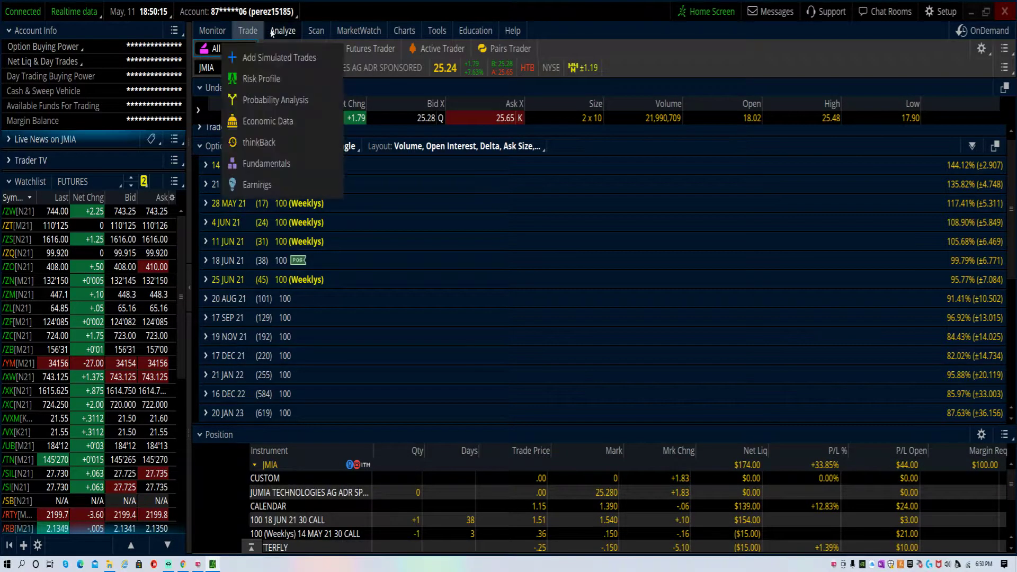
pyautogui.click(302, 49)
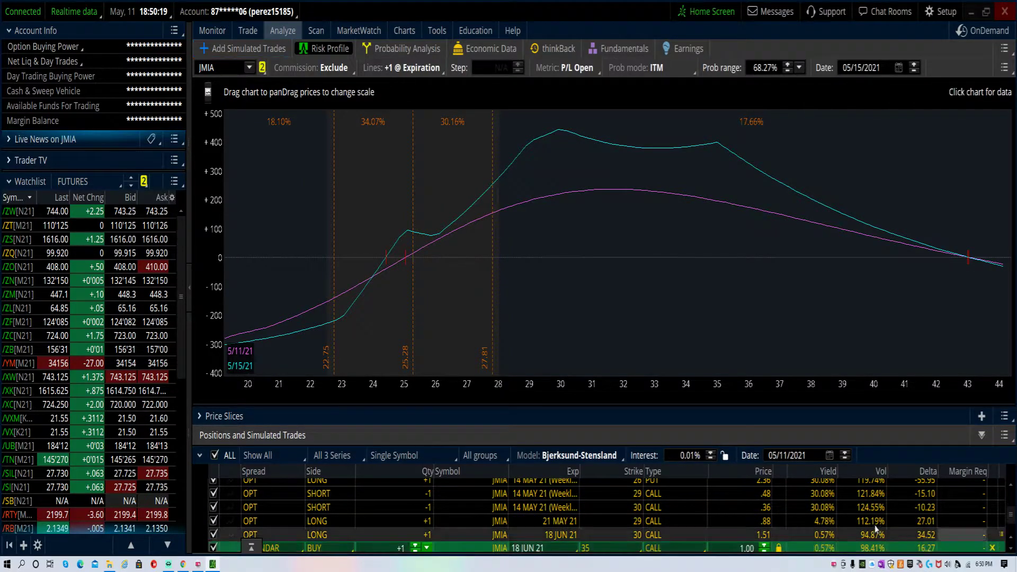
pyautogui.click(991, 550)
pyautogui.click(991, 521)
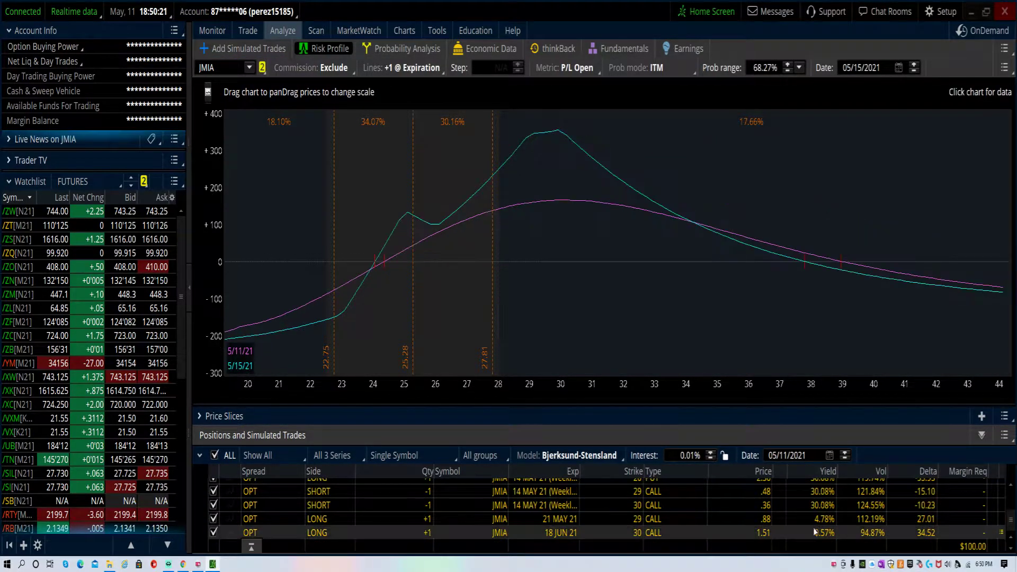
# Step: Plot only the 23, 25 and 26 put butterfly legs, briefly checking the option chain in between
pyautogui.click(214, 455)
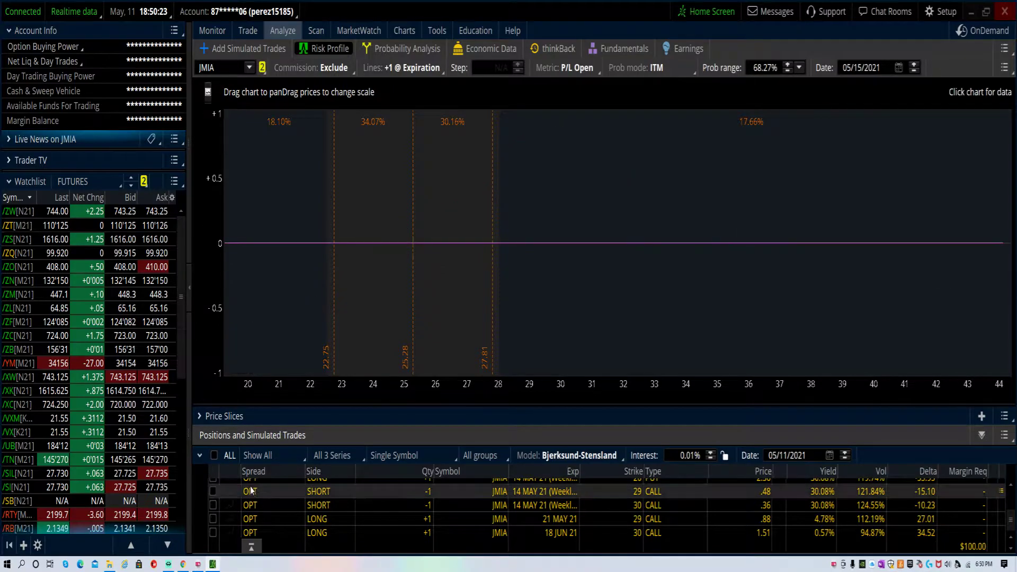
pyautogui.scroll(3, 255, 493)
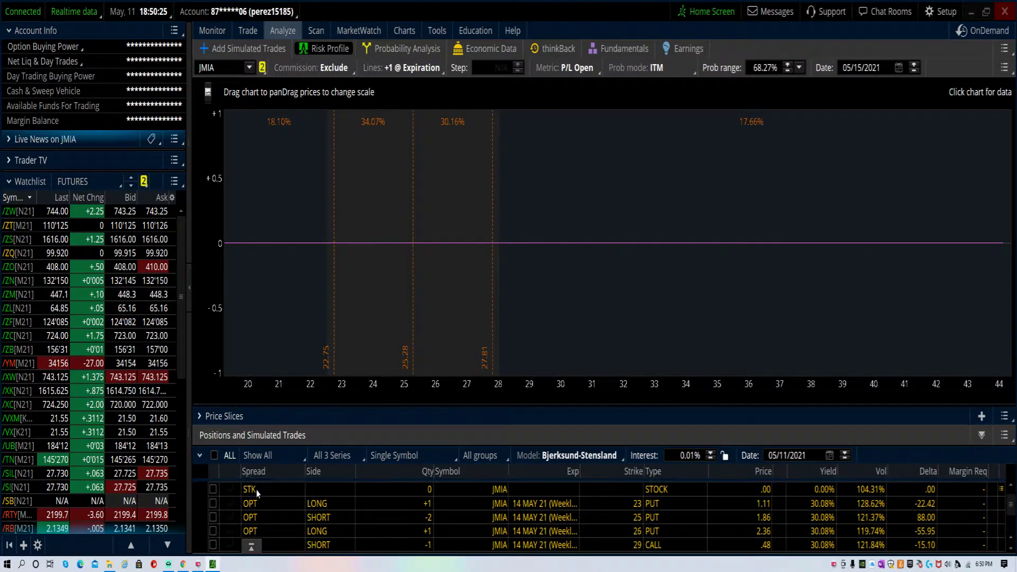
pyautogui.click(214, 503)
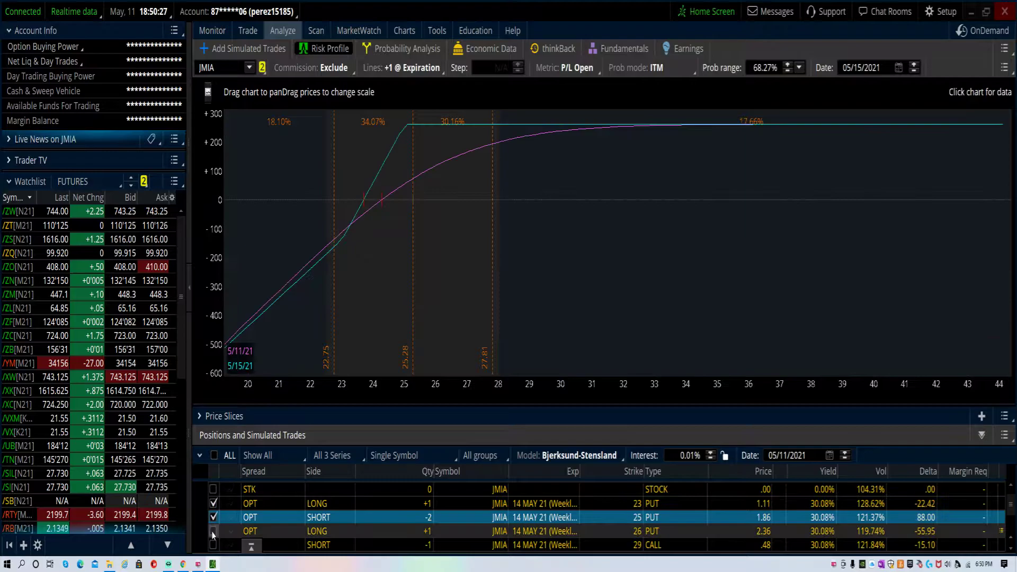
pyautogui.click(213, 532)
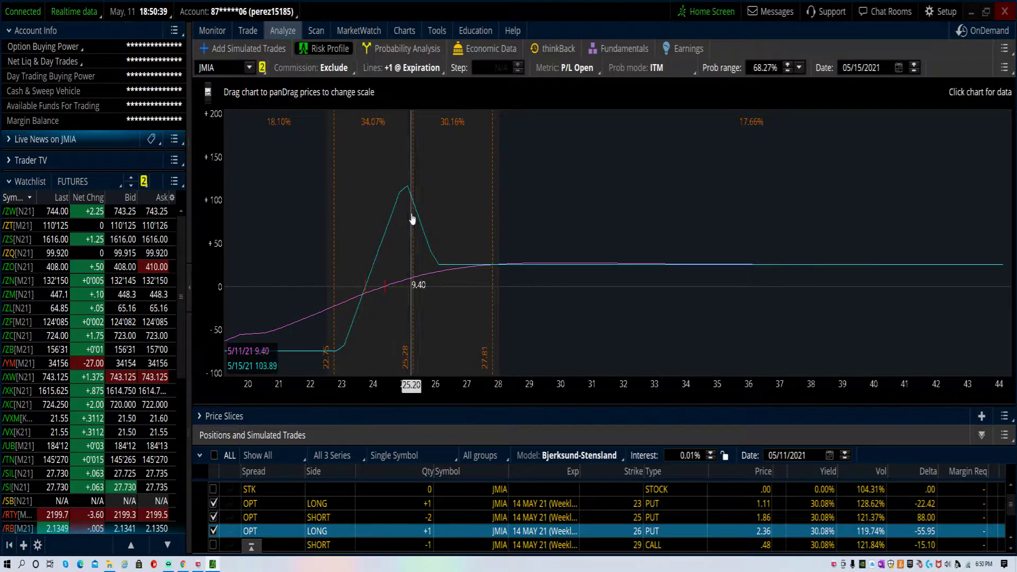
pyautogui.click(247, 30)
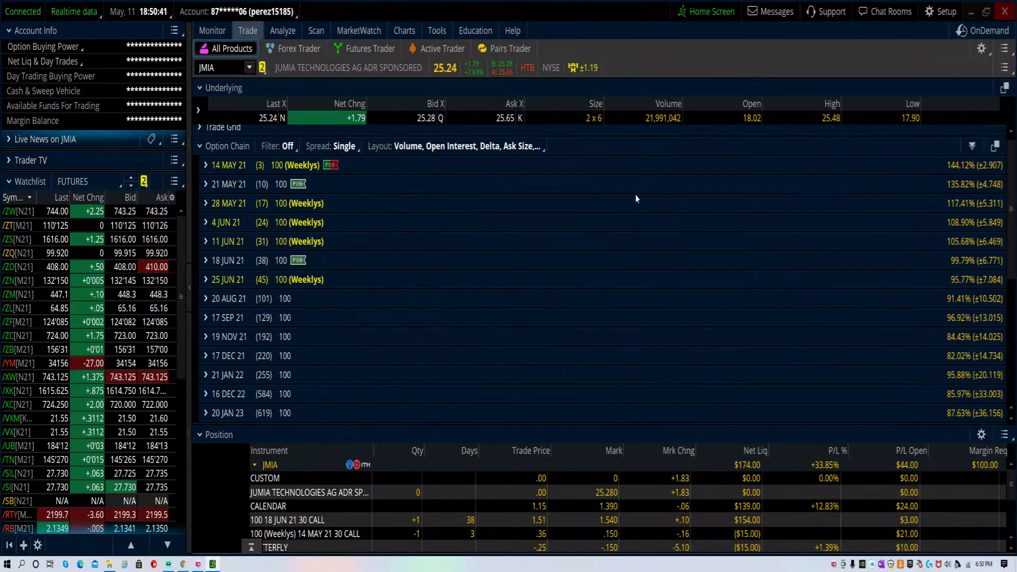
pyautogui.click(285, 30)
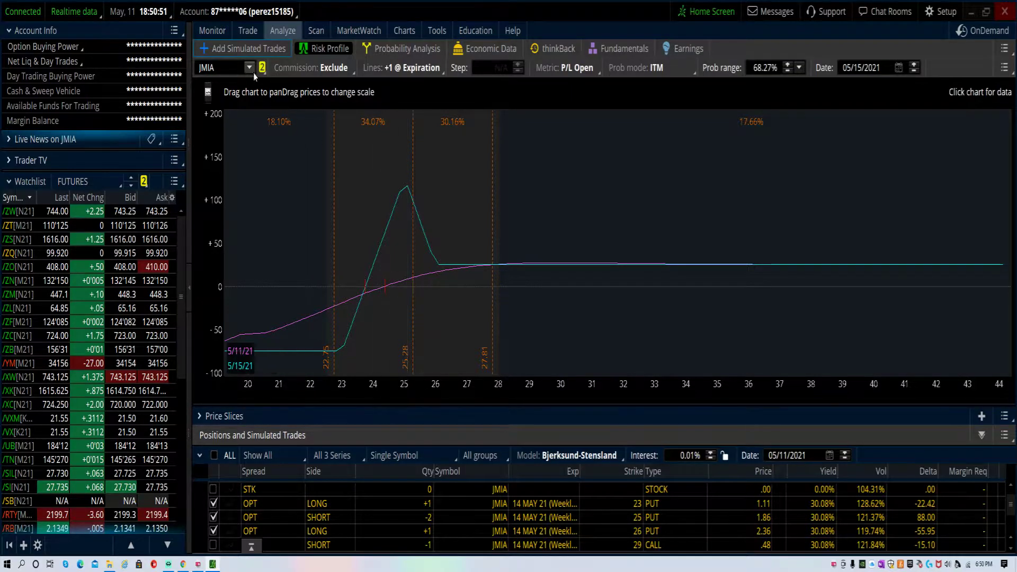
# Step: Filter the account statement's trade history to JMIA, then return to the butterfly risk profile
pyautogui.click(212, 31)
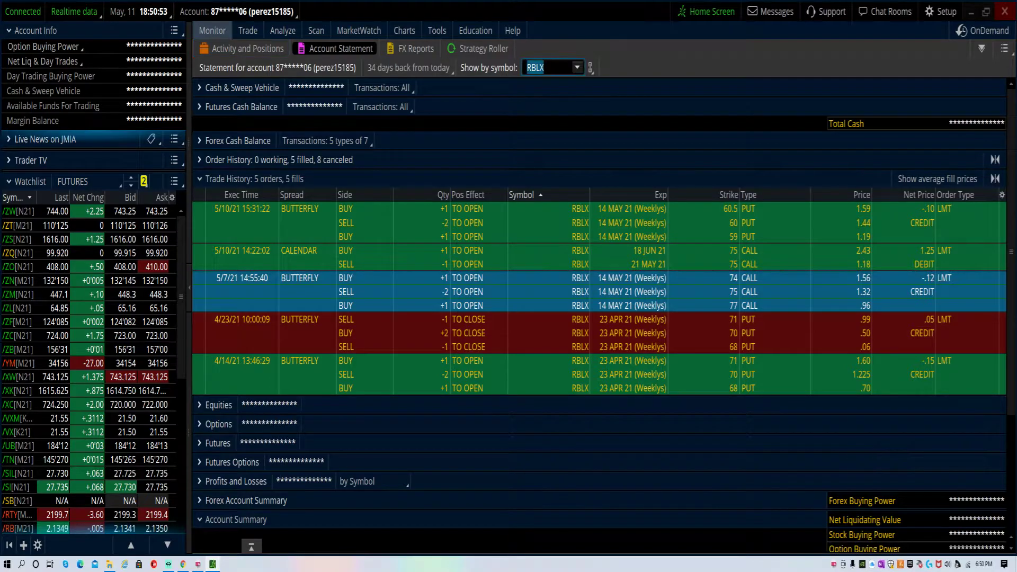
pyautogui.write('JMIA')
pyautogui.press('Return')
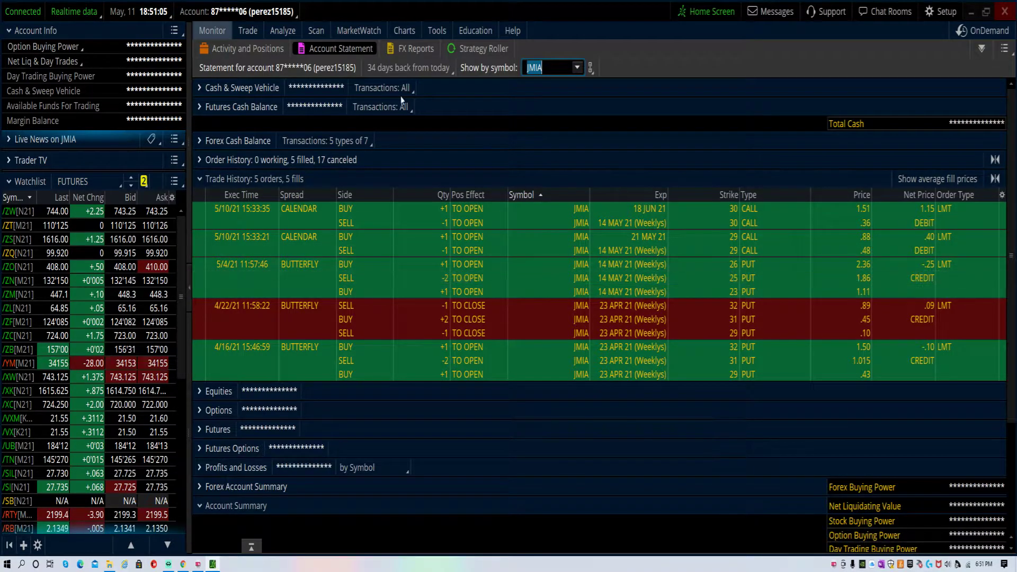
pyautogui.click(282, 31)
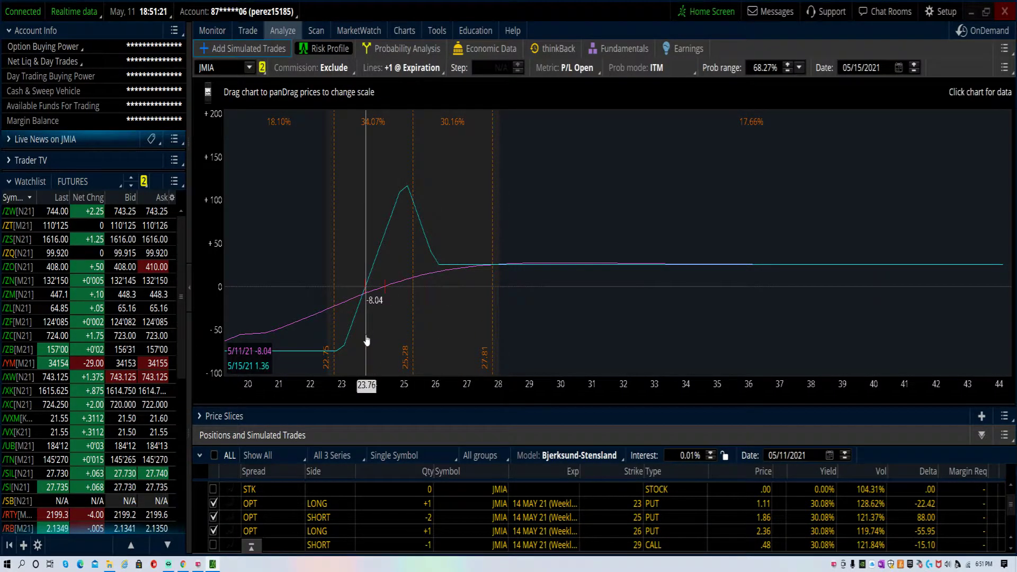
pyautogui.scroll(-3, 151, 400)
pyautogui.scroll(-2, 151, 401)
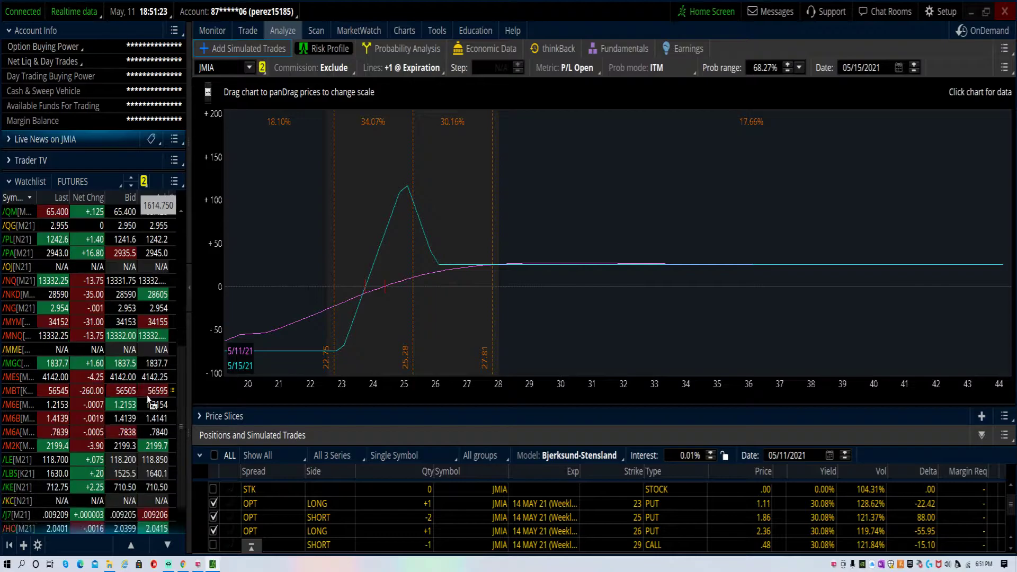
pyautogui.scroll(-3, 151, 401)
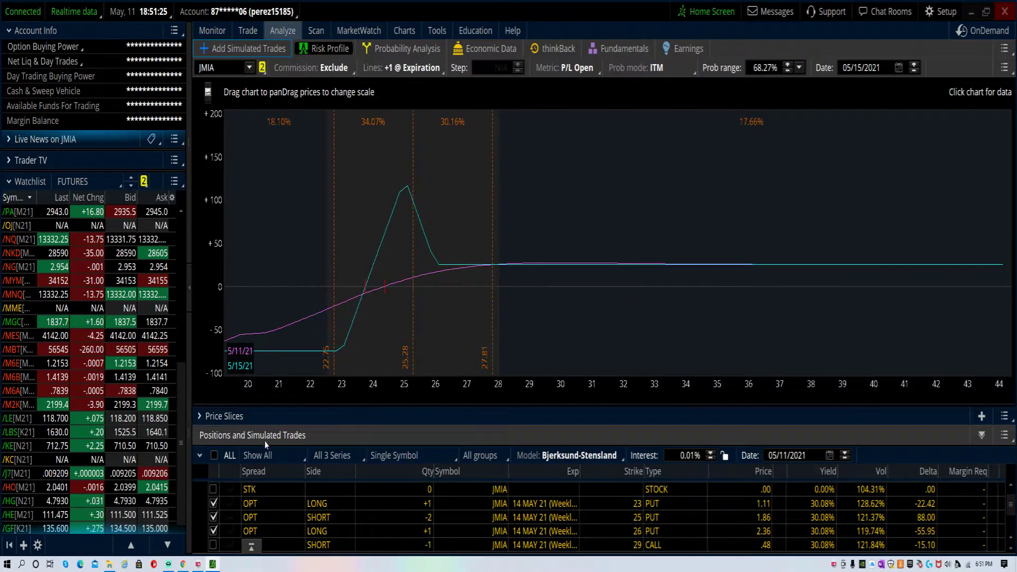
# Step: Uncheck the butterfly put legs so no profit/loss curve remains on the risk chart
pyautogui.click(212, 503)
pyautogui.click(213, 517)
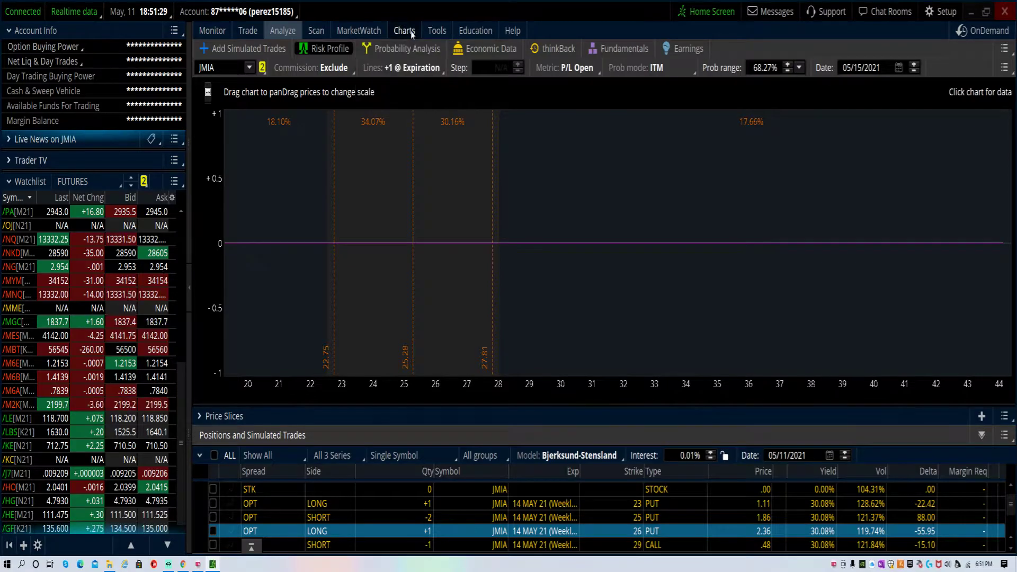
# Step: In the MarketWatch calendar show economic events instead of earnings and select Wednesday April 28
pyautogui.click(360, 31)
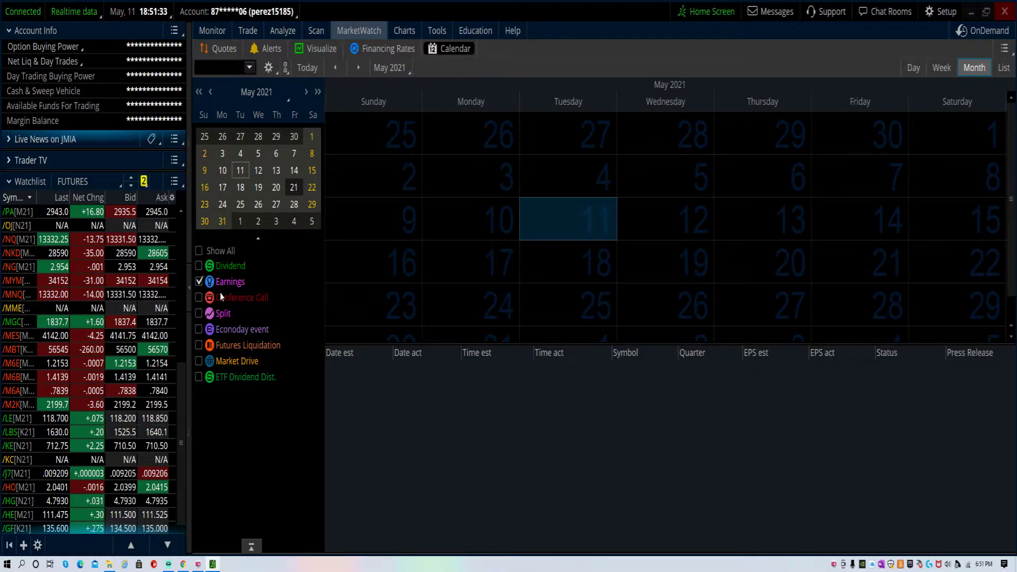
pyautogui.click(199, 281)
pyautogui.click(199, 329)
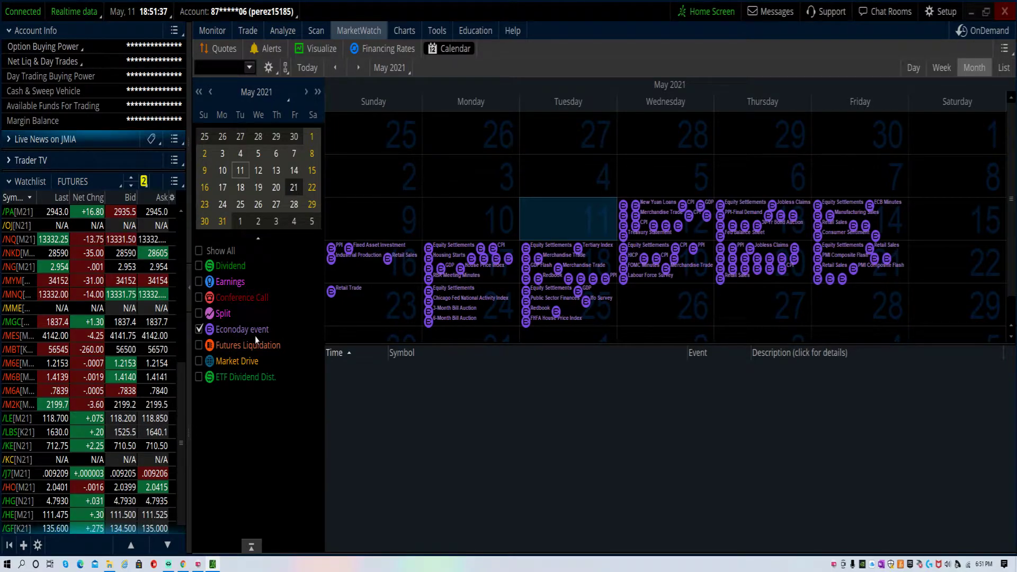
pyautogui.click(668, 137)
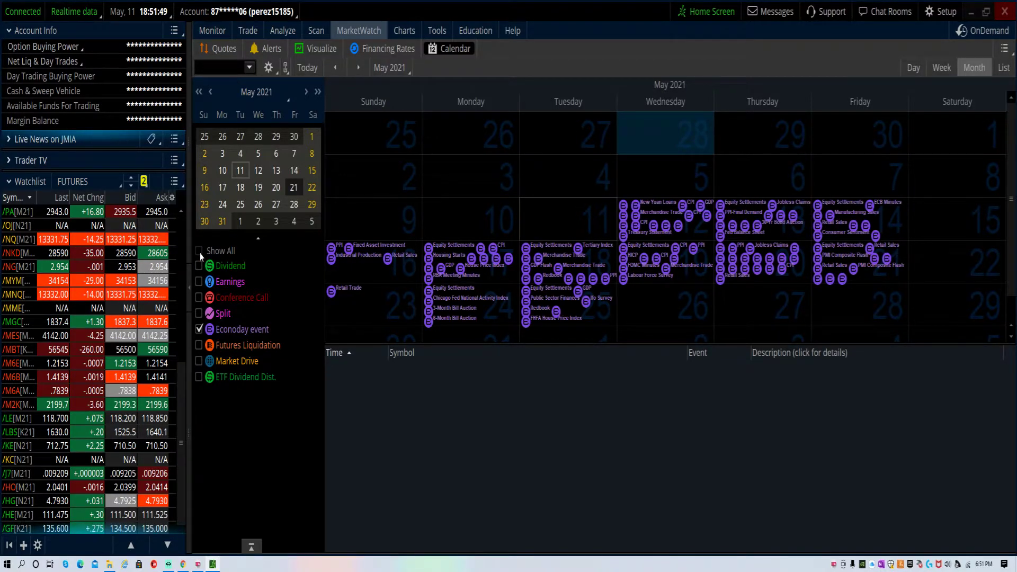
# Step: Reset the event filters to economic events only and list the events for May 12
pyautogui.click(199, 253)
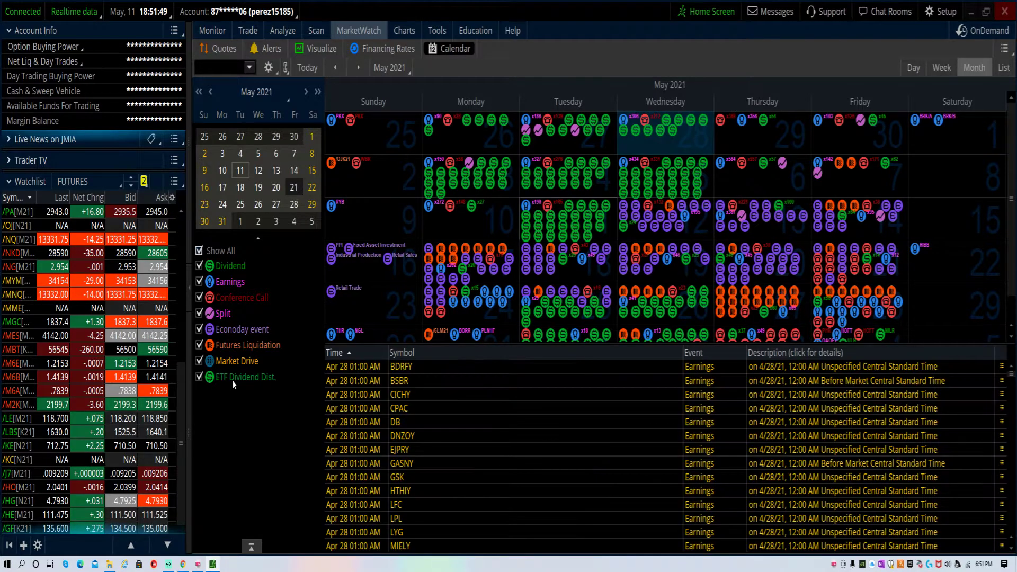
pyautogui.click(232, 381)
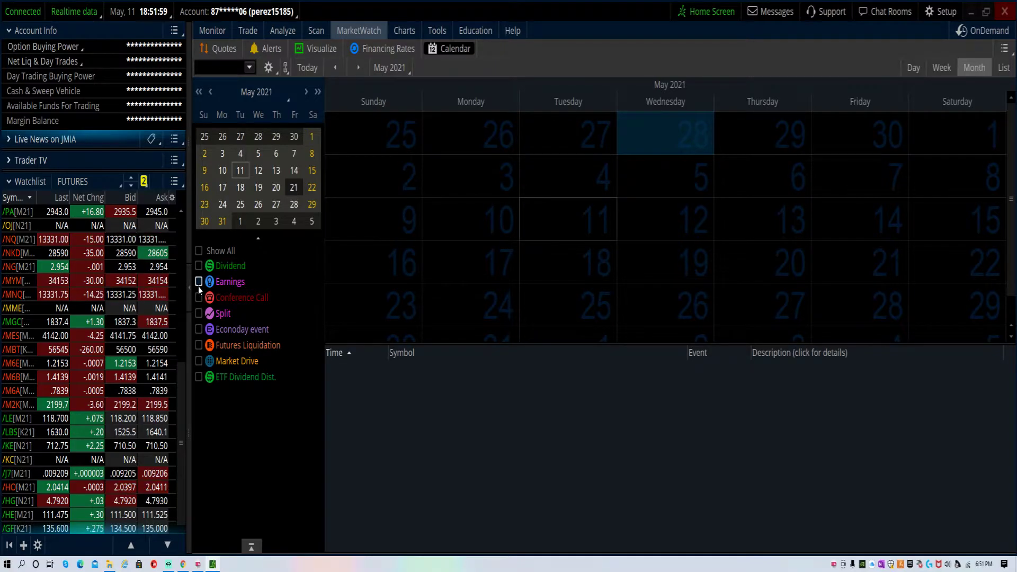
pyautogui.click(200, 329)
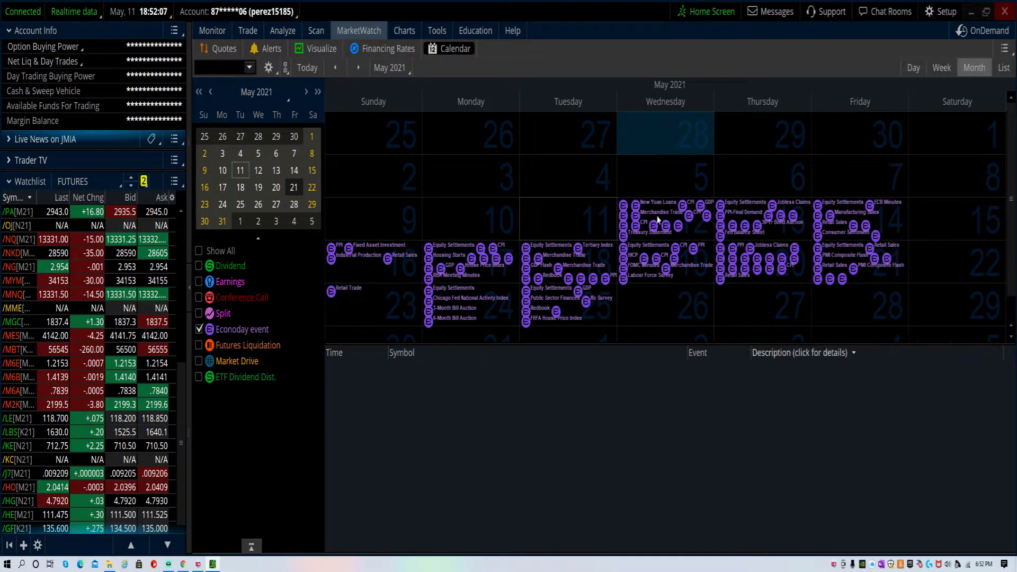
pyautogui.click(692, 236)
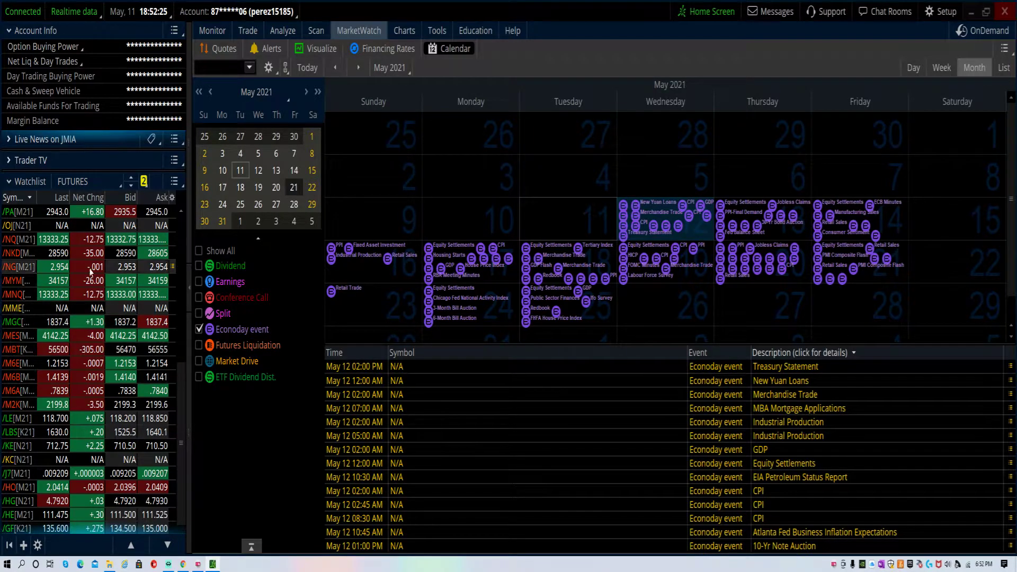
# Step: Chart the risk profile of the 29-strike call calendar: short 14 MAY 29 call and long 21 MAY 29 call
pyautogui.click(249, 30)
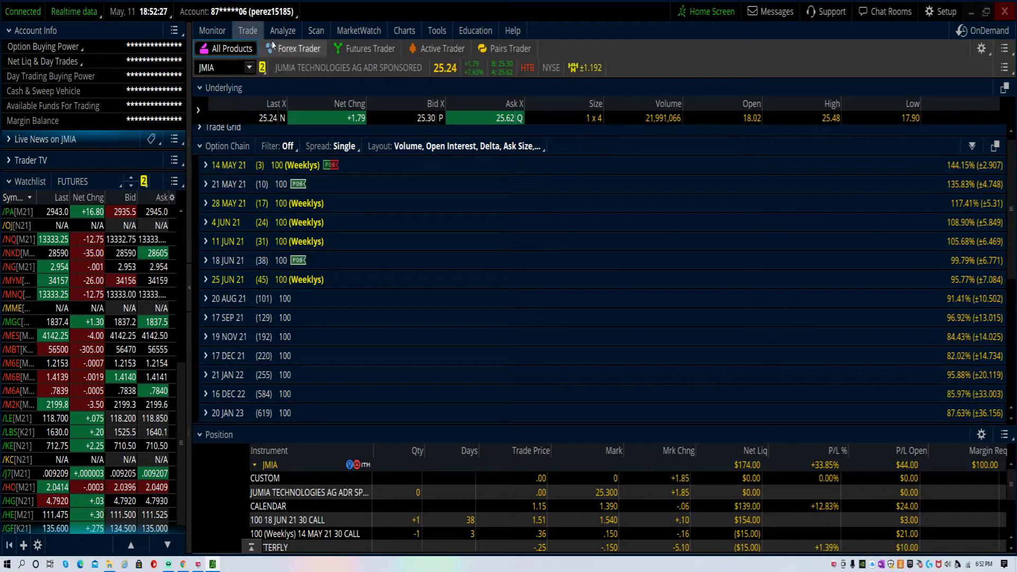
pyautogui.click(282, 30)
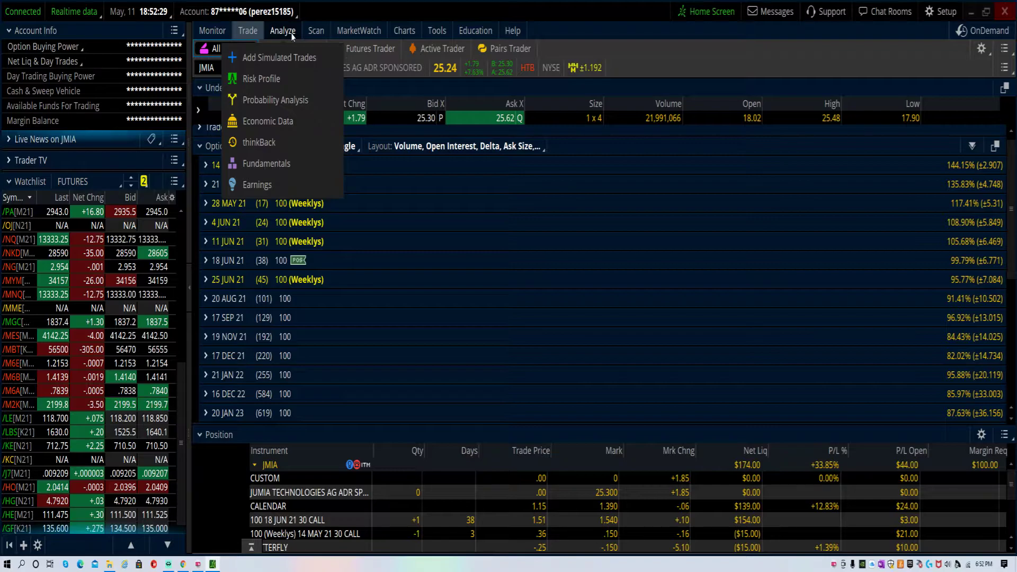
pyautogui.click(278, 78)
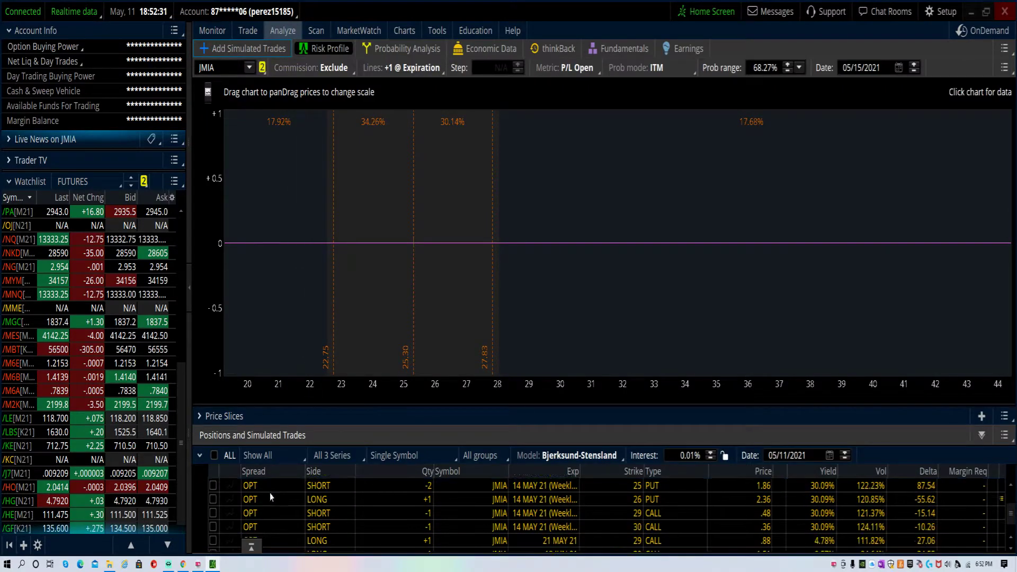
pyautogui.scroll(-2, 269, 497)
pyautogui.scroll(2, 265, 513)
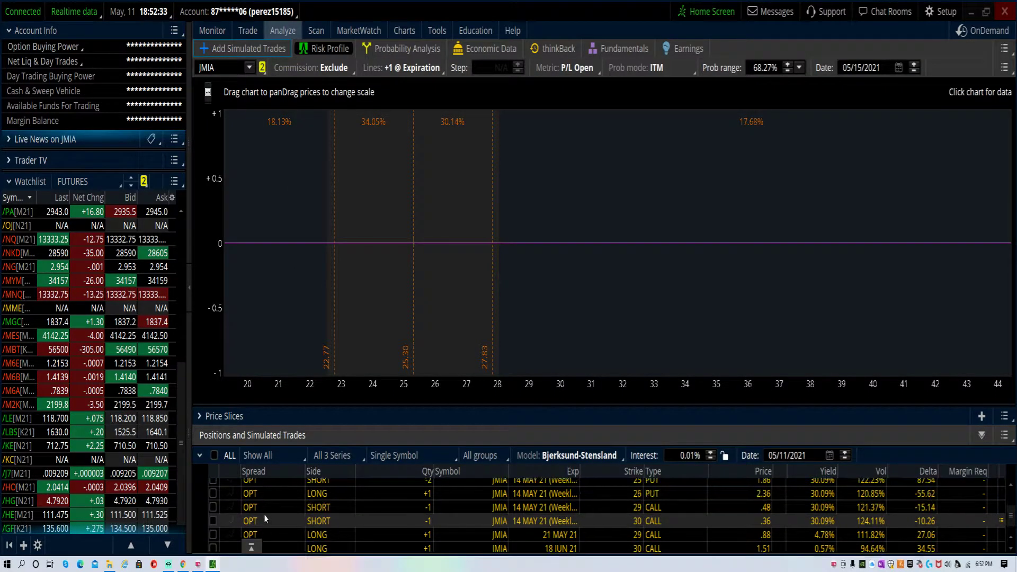
pyautogui.scroll(-2, 264, 513)
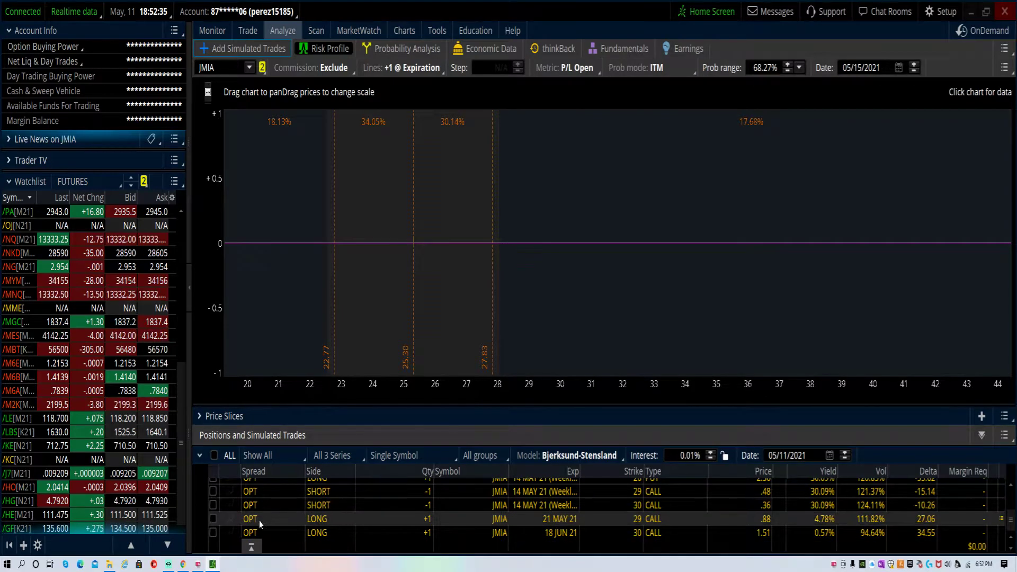
pyautogui.click(215, 493)
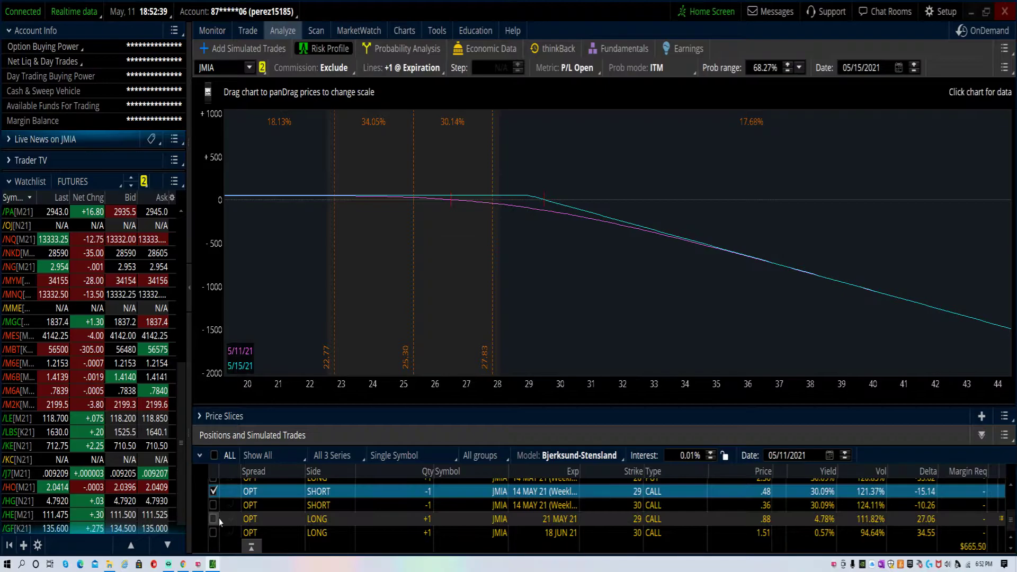
pyautogui.click(215, 519)
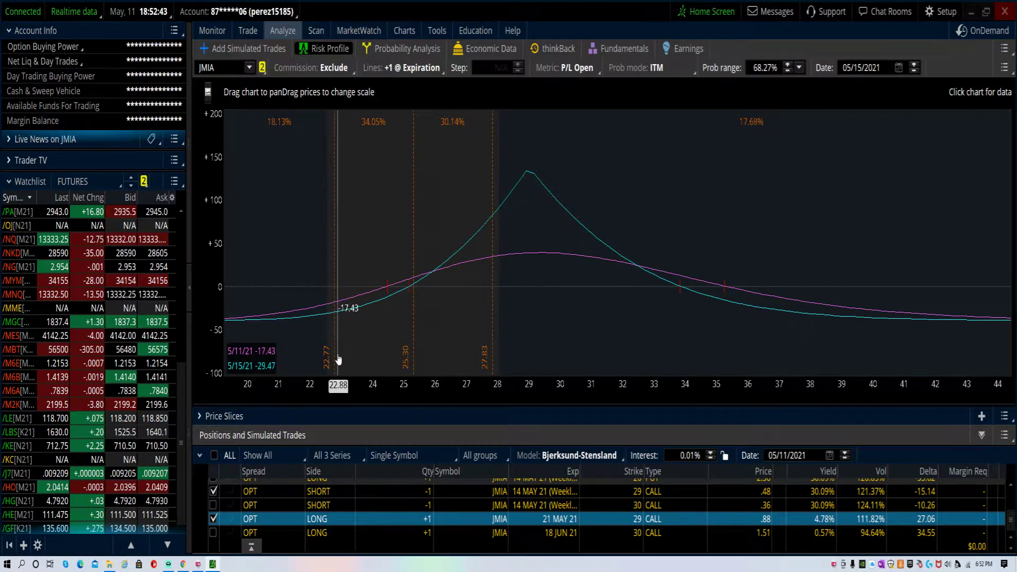
# Step: Review JMIA's trade history in the account statement, then return to the calendar's risk profile
pyautogui.click(212, 30)
pyautogui.click(204, 78)
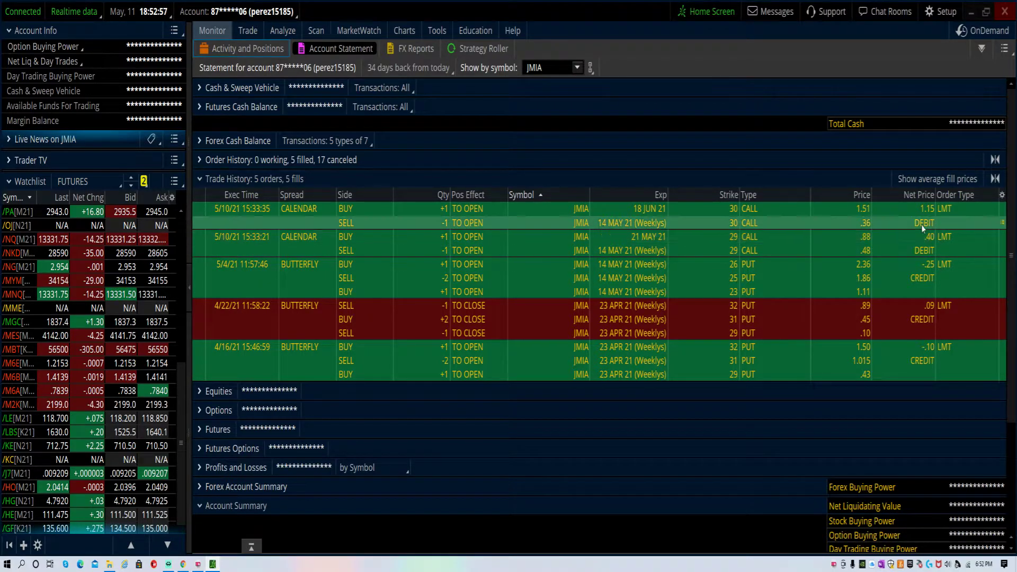
pyautogui.click(284, 30)
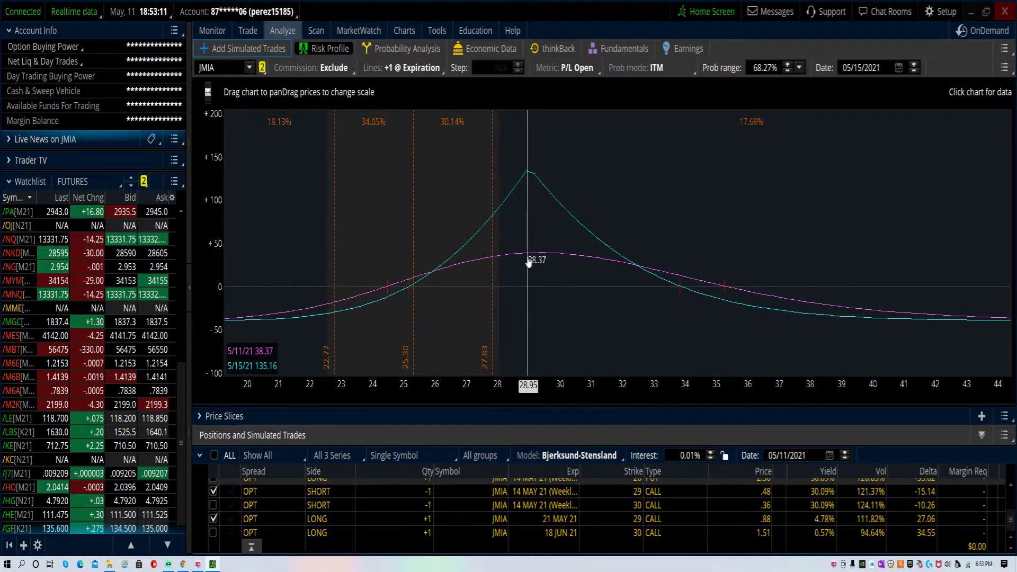
# Step: Back on the Trade tab, select the butterfly group to see its legs' combined totals
pyautogui.click(247, 30)
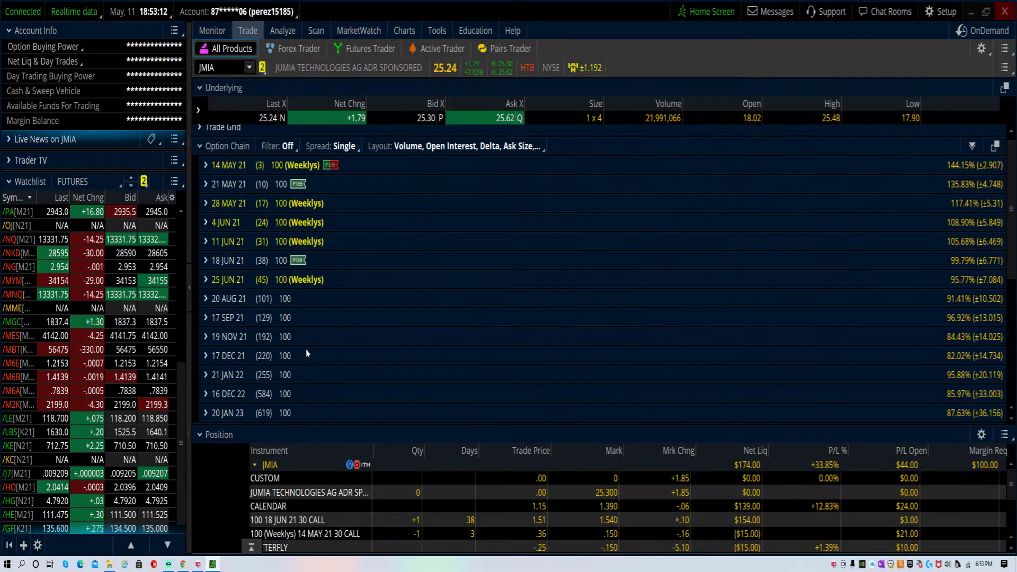
pyautogui.scroll(-2, 318, 493)
pyautogui.click(318, 500)
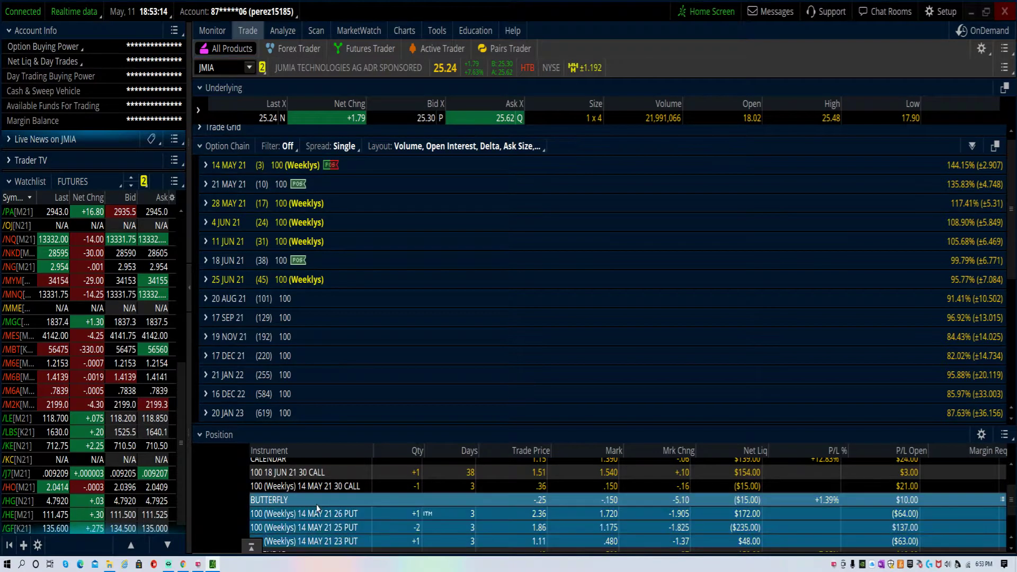
pyautogui.scroll(-1, 318, 509)
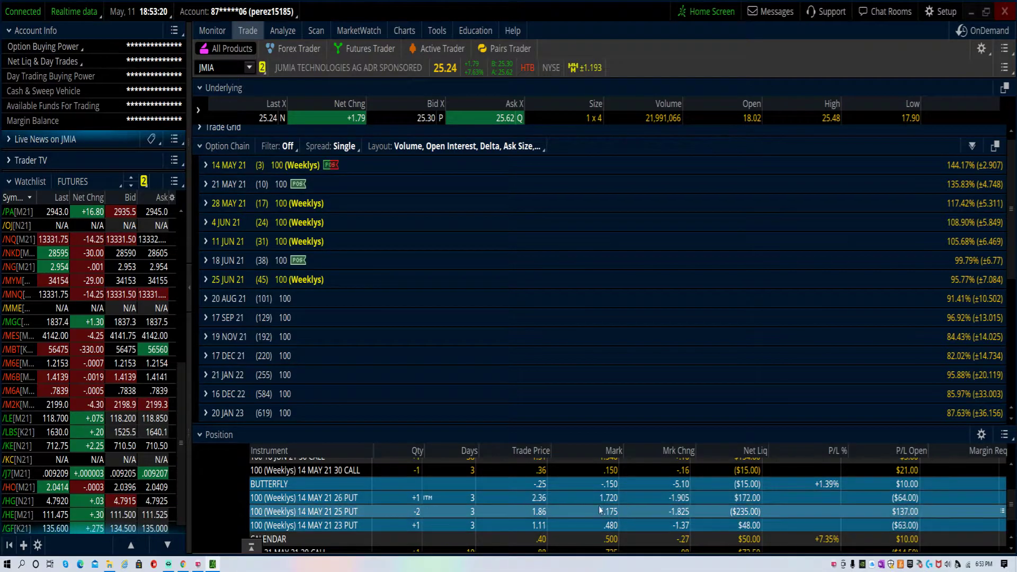
pyautogui.scroll(-1, 600, 511)
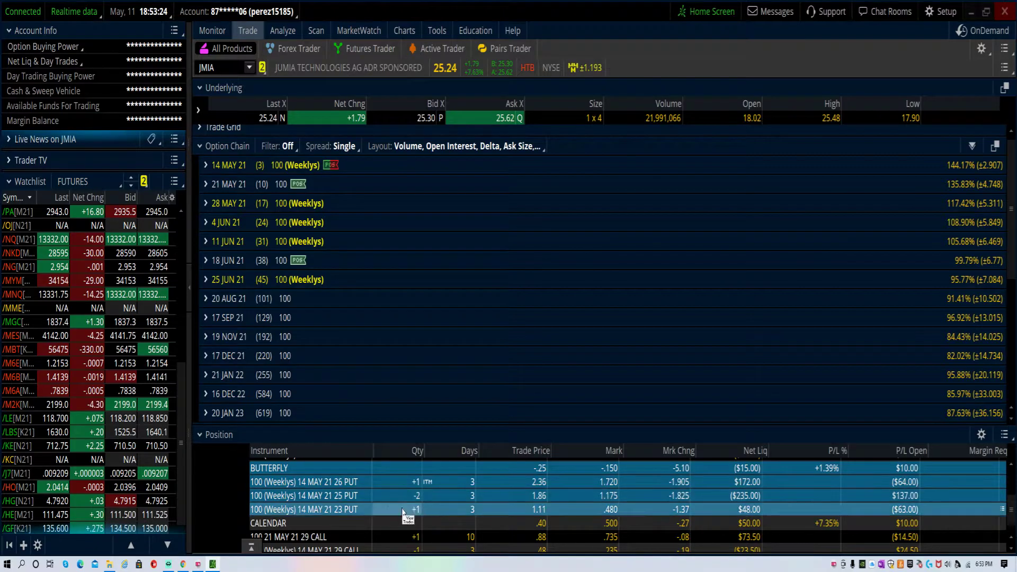
pyautogui.scroll(-1, 311, 517)
# Step: Select the 29-strike call calendar's legs, then the 30-strike calendar's, to compare Selected Totals
pyautogui.click(308, 508)
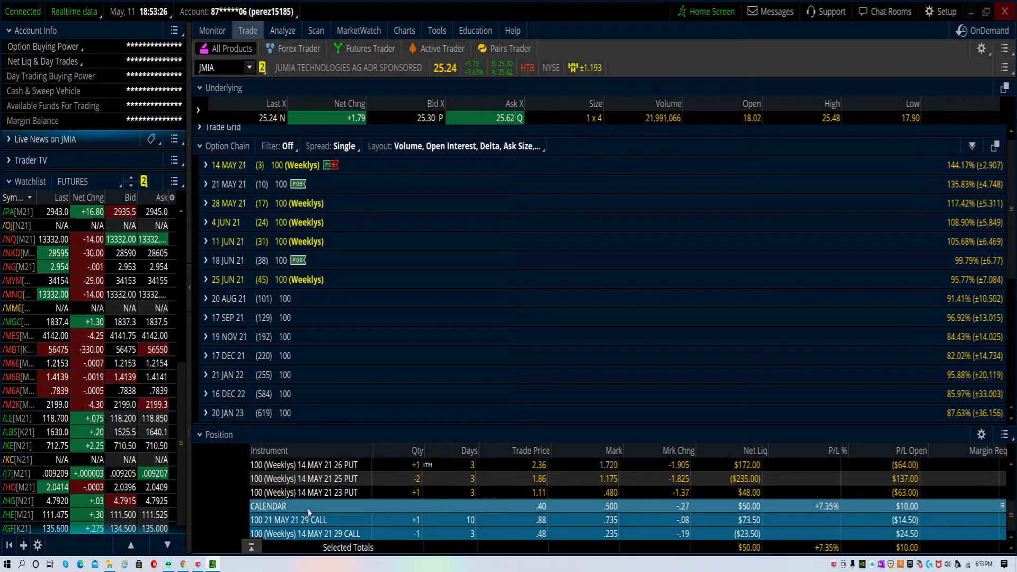
pyautogui.keyDown('shift'); pyautogui.click(635, 534); pyautogui.keyUp('shift')
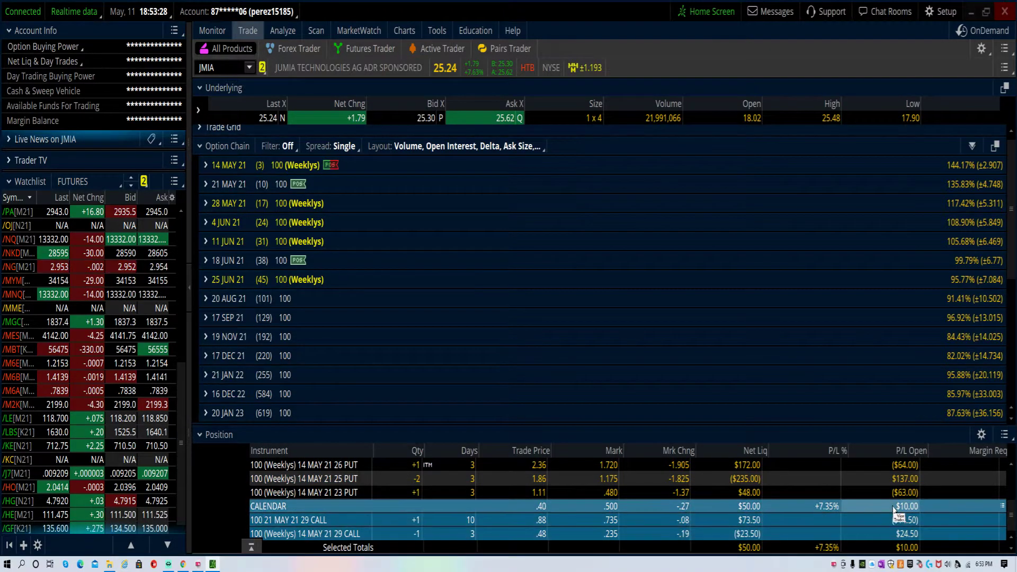
pyautogui.click(302, 521)
pyautogui.scroll(2, 292, 517)
pyautogui.click(291, 516)
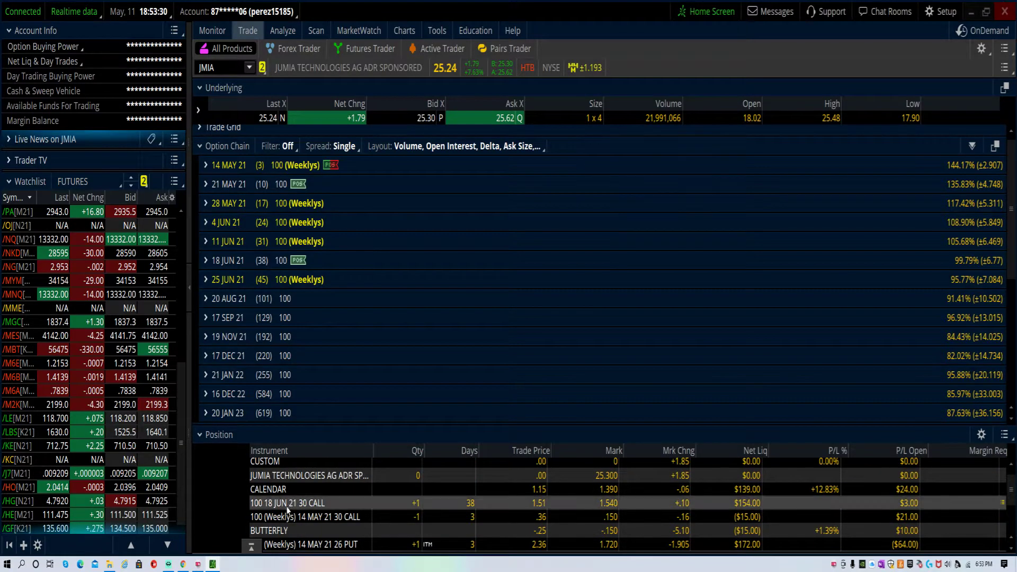
pyautogui.keyDown('shift'); pyautogui.click(292, 489); pyautogui.keyUp('shift')
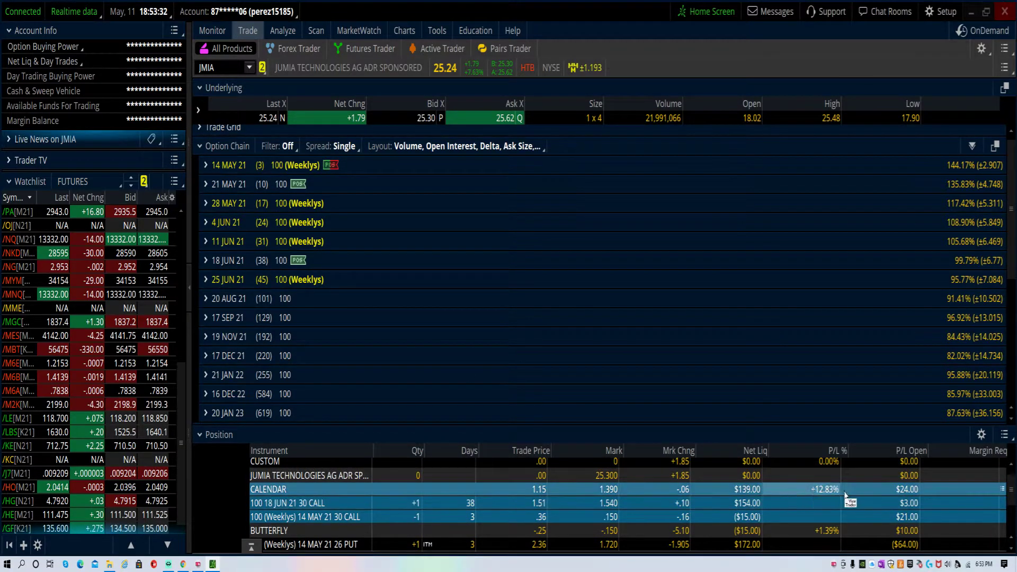
# Step: After a look at the account statement, remove the 29 call calendar legs from the risk profile
pyautogui.click(214, 31)
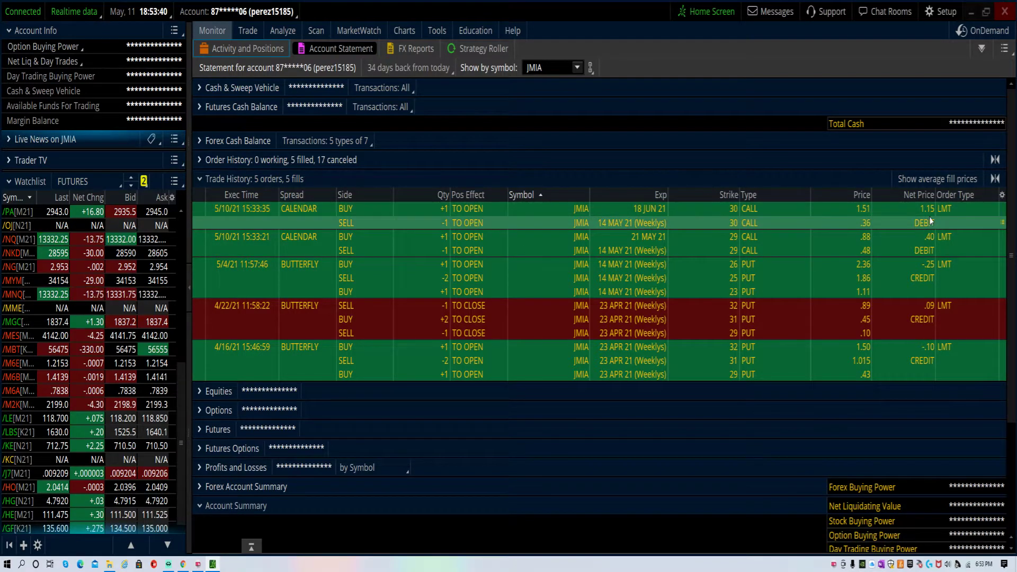
pyautogui.click(282, 30)
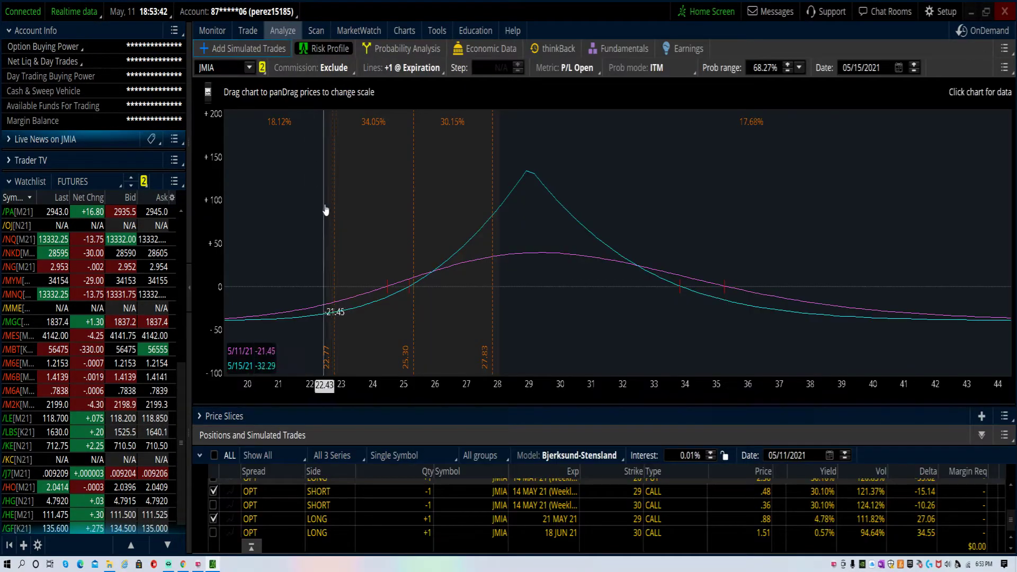
pyautogui.click(218, 495)
pyautogui.click(215, 519)
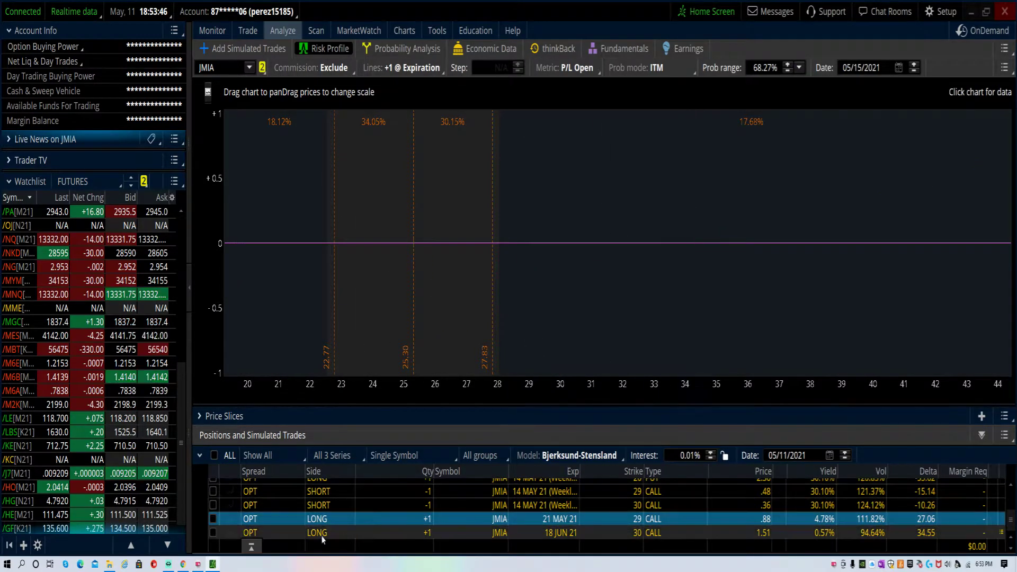
# Step: Plot the 30-strike calendar — long 18 JUN 30 call, short 14 MAY 30 call — then return to the option chain
pyautogui.click(213, 533)
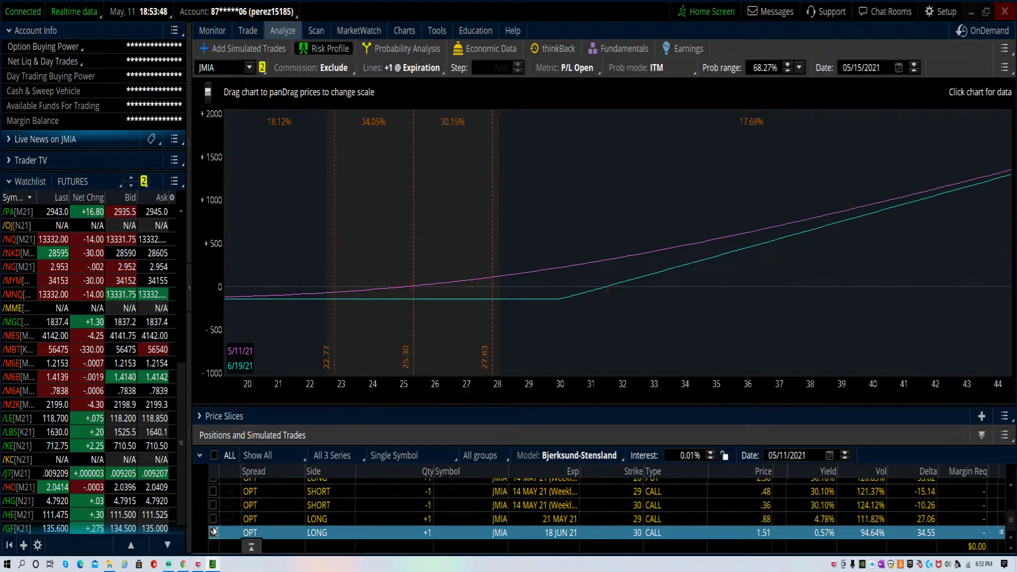
pyautogui.click(213, 504)
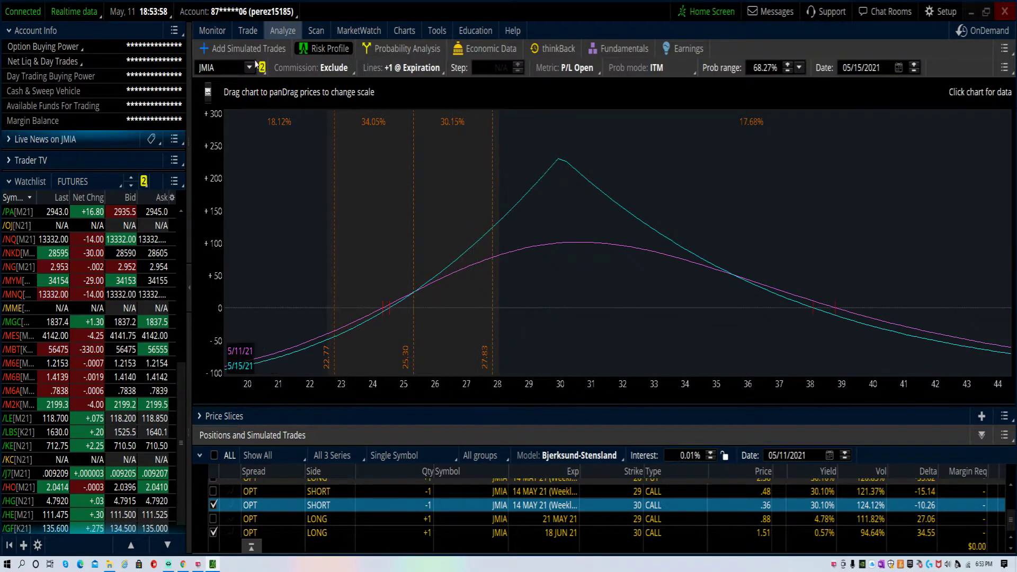
pyautogui.click(248, 30)
# Step: Expand the 14 MAY 21 expiration and view the trade recorded behind the 30 call position
pyautogui.click(220, 168)
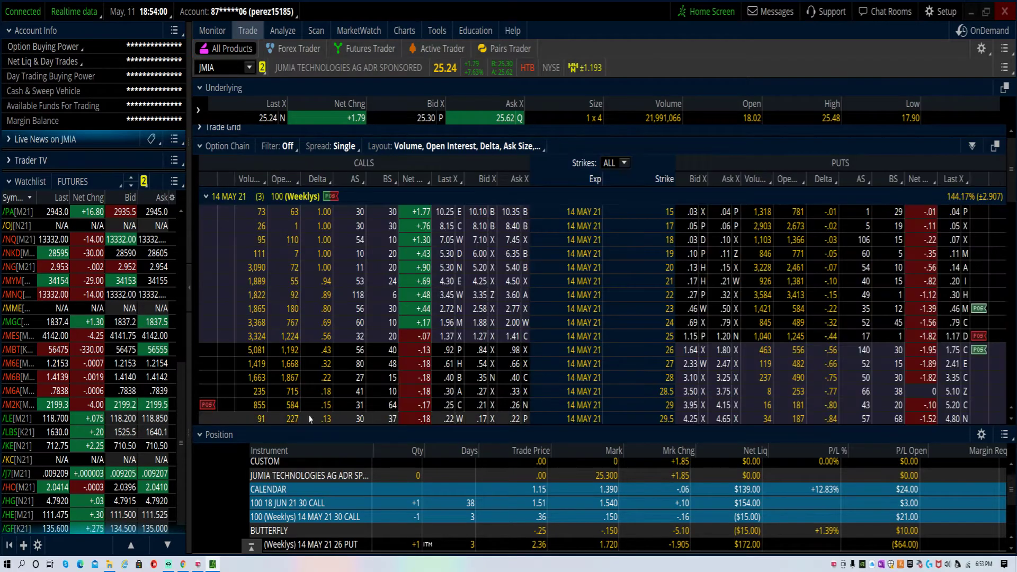
pyautogui.scroll(-5, 314, 402)
pyautogui.scroll(-5, 634, 396)
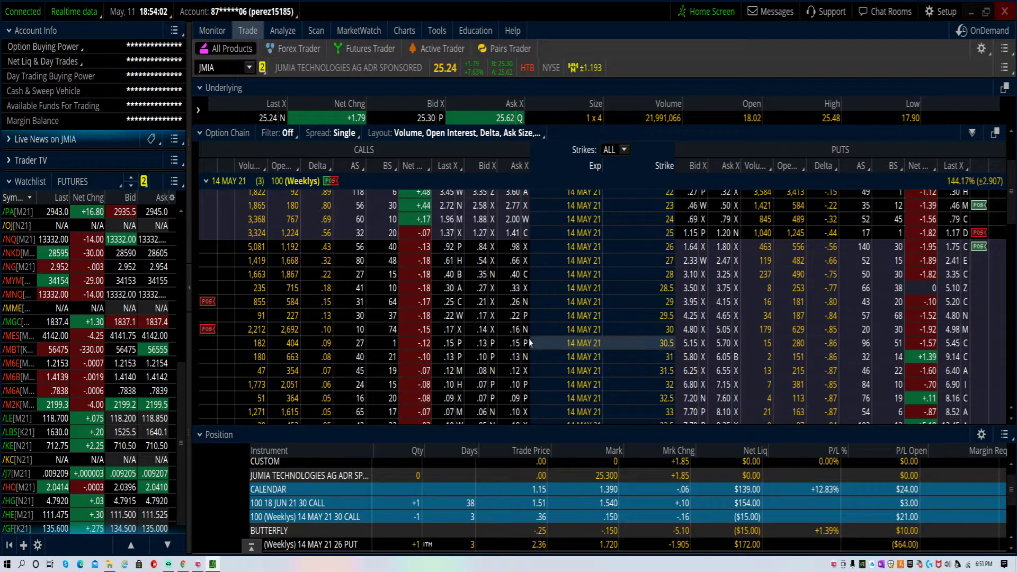
pyautogui.click(208, 329)
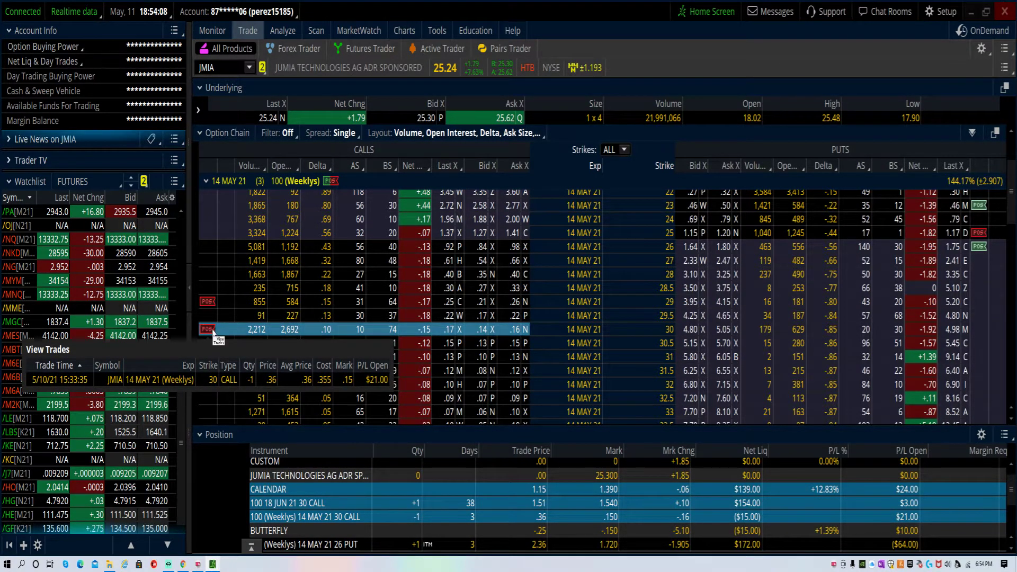
pyautogui.click(207, 182)
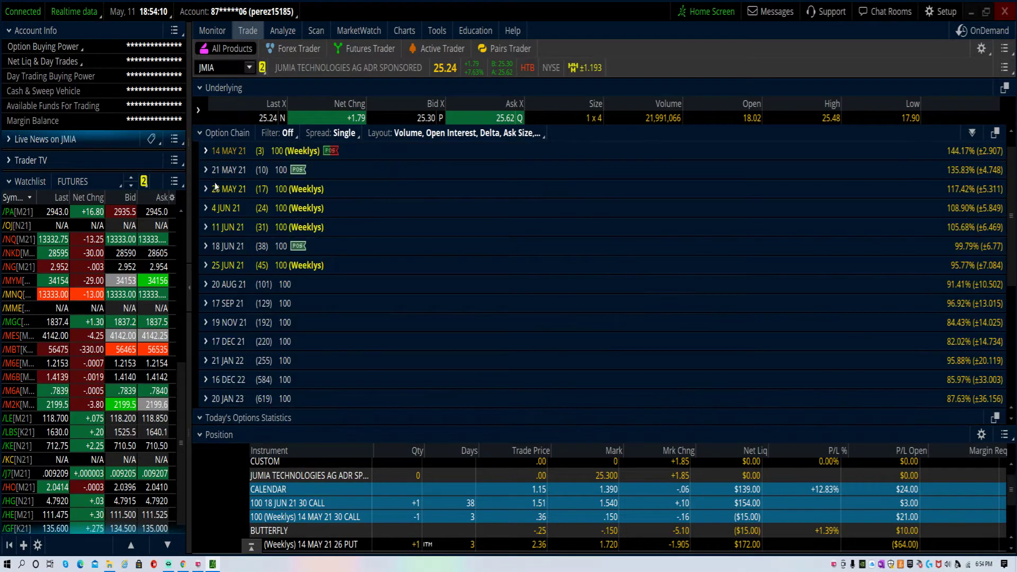
# Step: Expand 18 JUN 21, view the trade behind its 30 call, then return to the calendar's risk profile
pyautogui.click(206, 276)
pyautogui.scroll(-5, 215, 318)
pyautogui.scroll(-3, 215, 318)
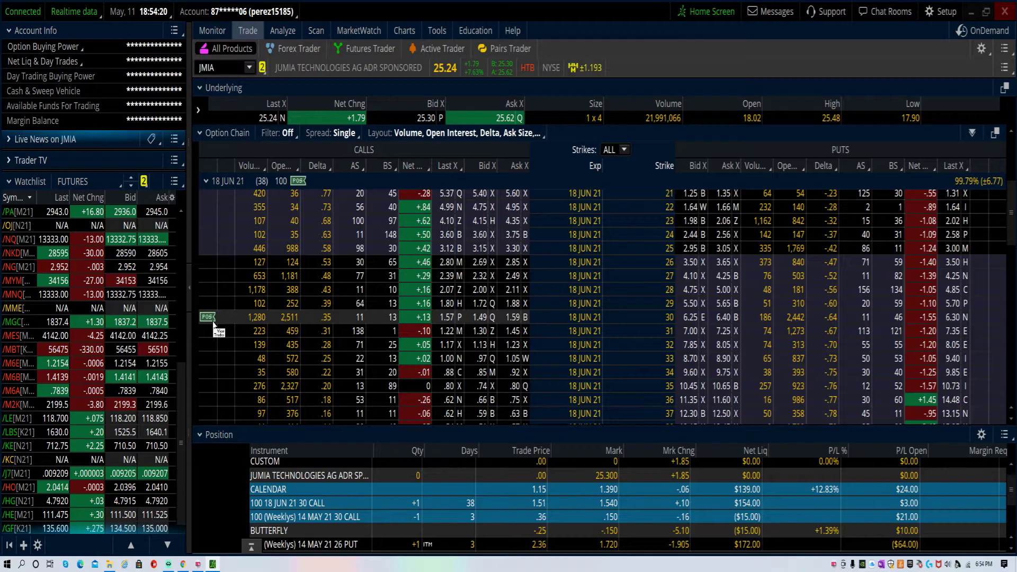
pyautogui.click(208, 318)
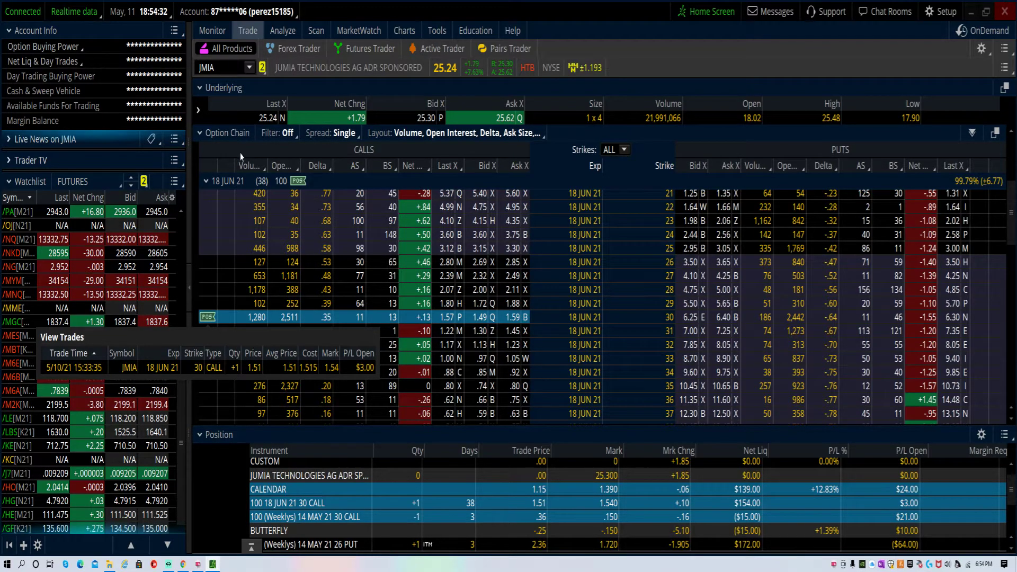
pyautogui.click(283, 31)
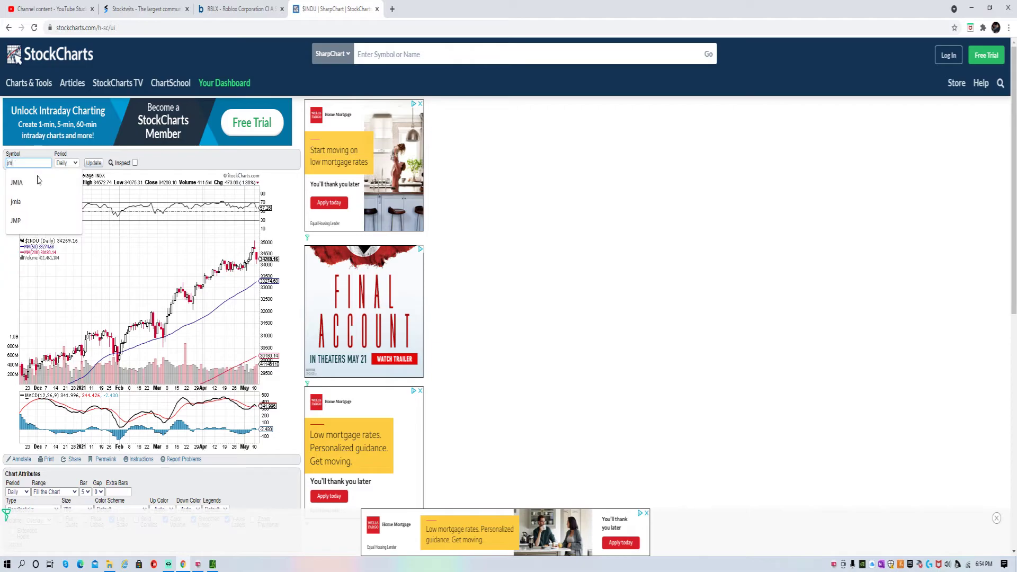
# Step: Load the daily JMIA chart in StockCharts, replacing the Dow Industrials chart
pyautogui.click(38, 182)
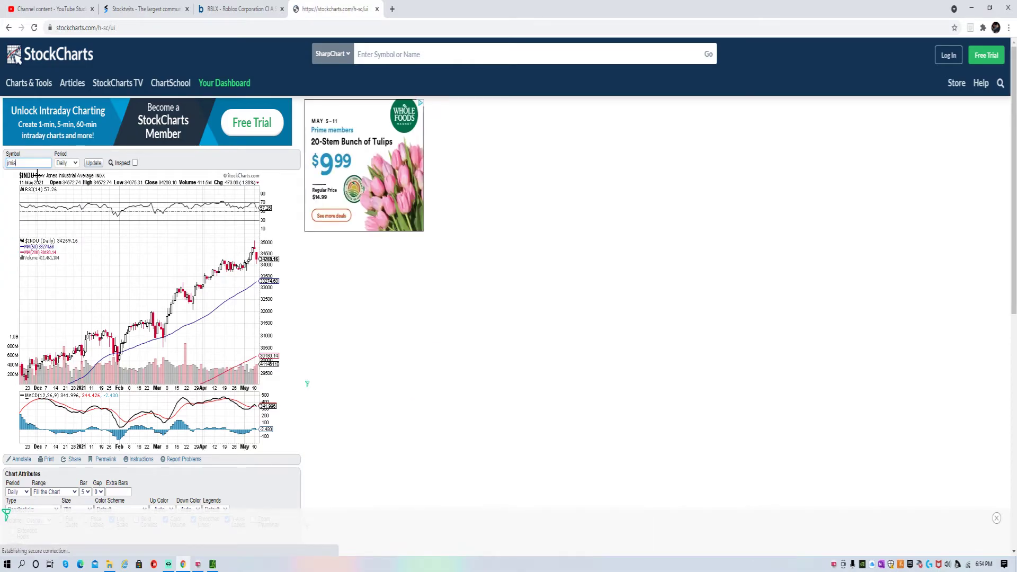